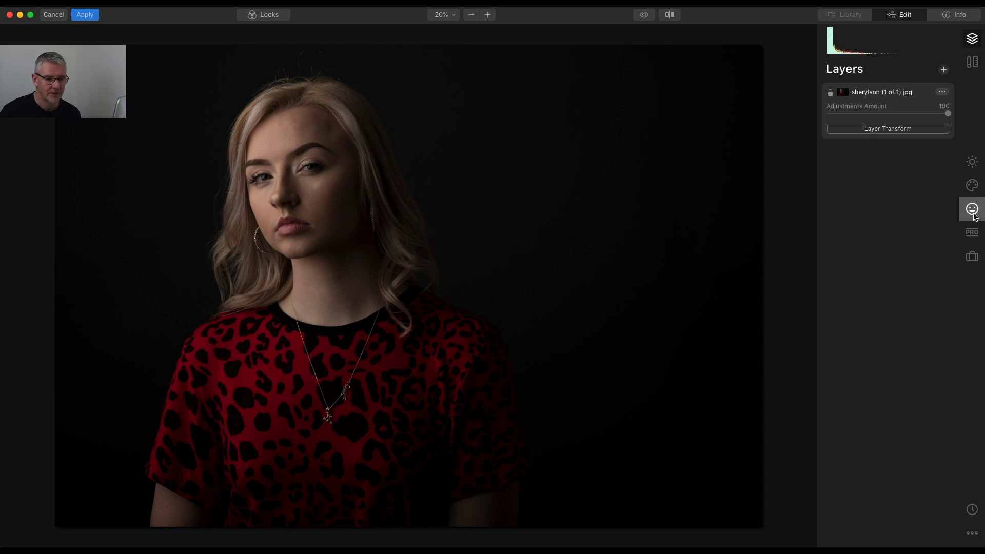
# Step: Convert the portrait to black and white with Red luminance at -56 and Yellow at 56
pyautogui.click(972, 162)
pyautogui.click(867, 185)
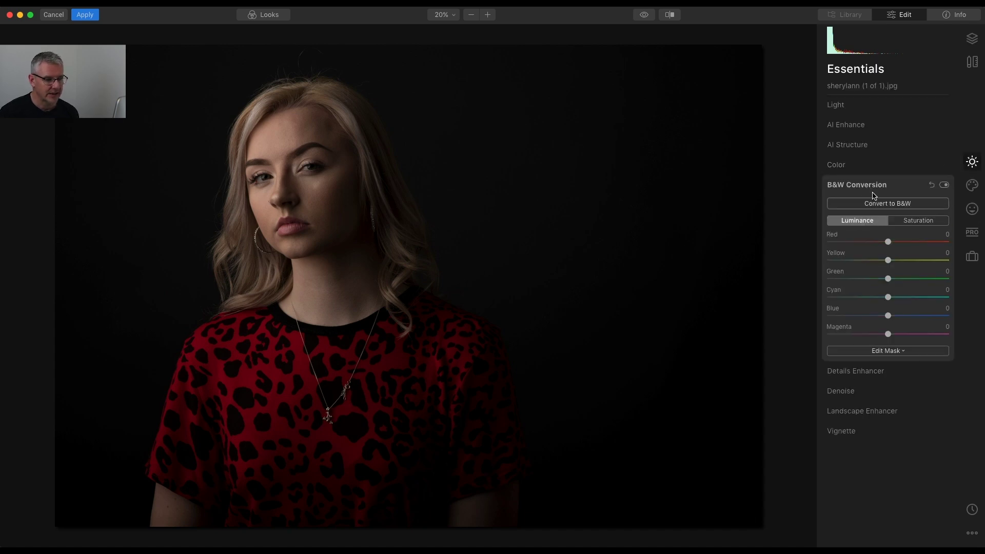
pyautogui.click(876, 205)
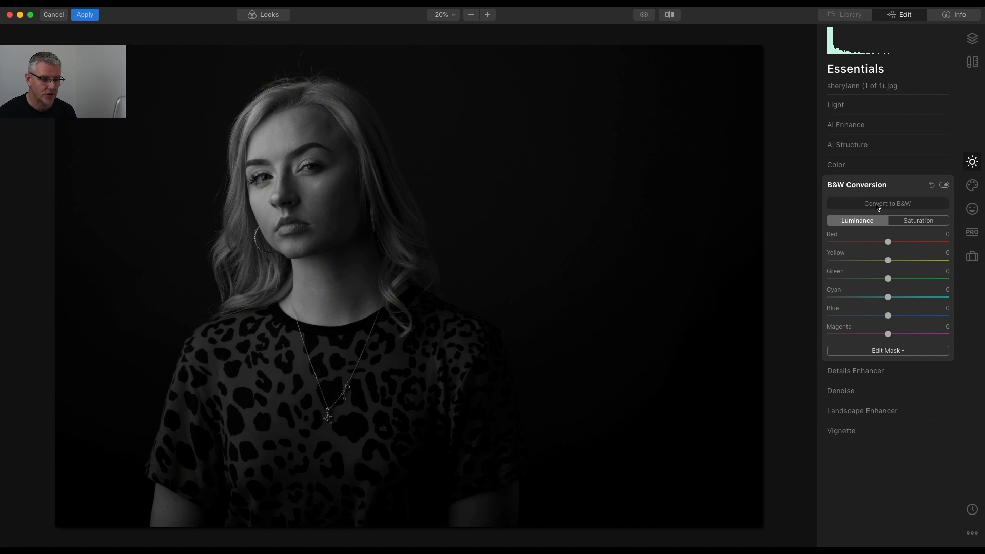
pyautogui.moveTo(888, 260); pyautogui.dragTo(855, 246)
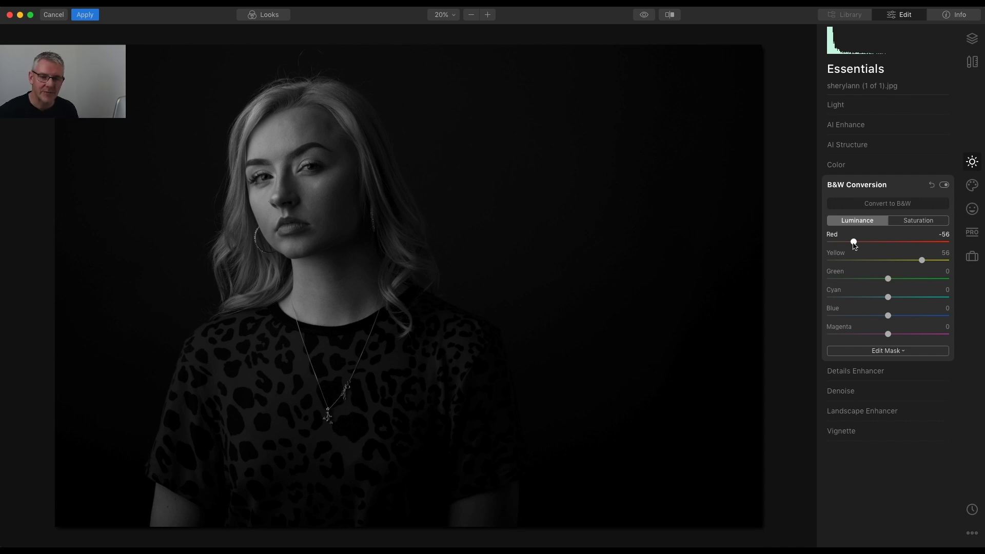
pyautogui.click(888, 204)
pyautogui.click(888, 204)
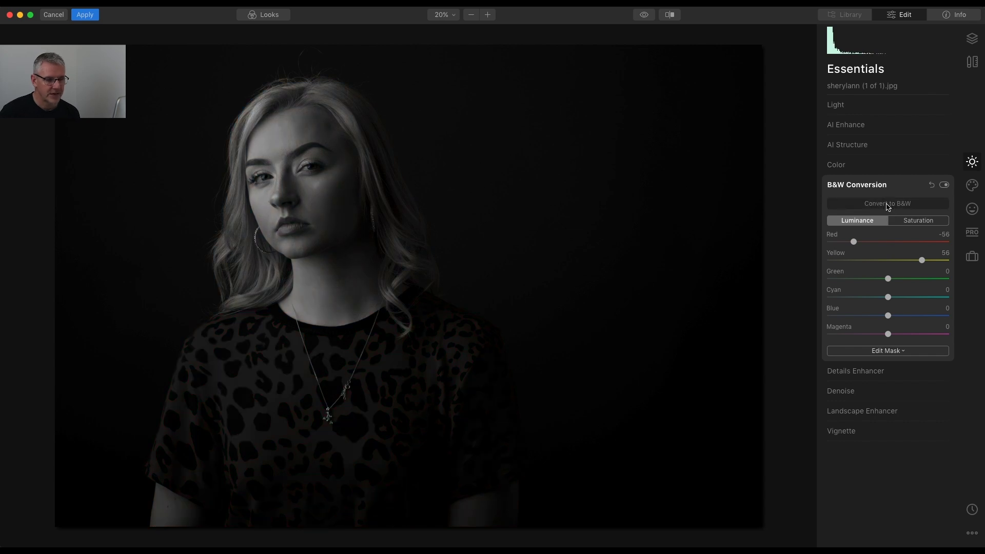
# Step: Set the AI Structure Amount to -60 to soften fine detail
pyautogui.click(864, 189)
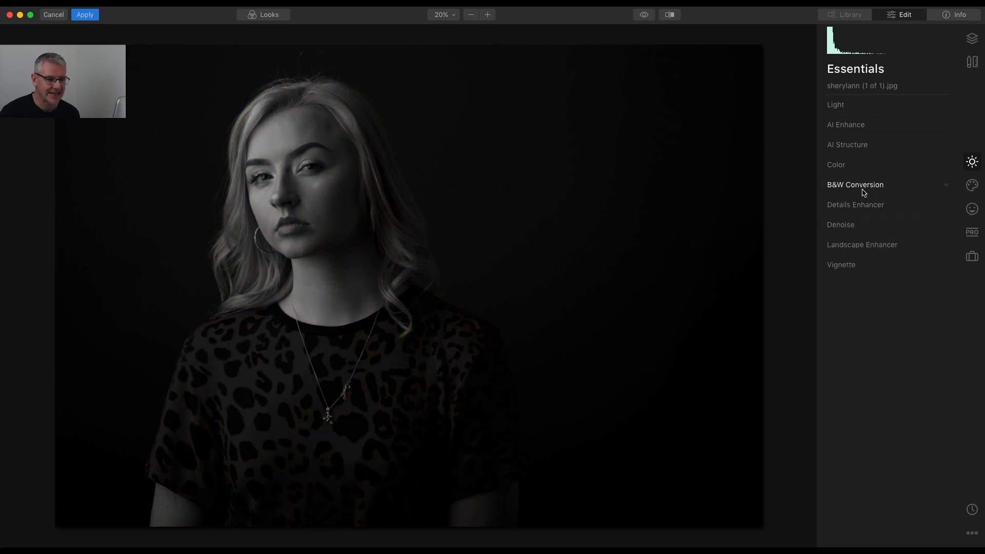
pyautogui.click(850, 148)
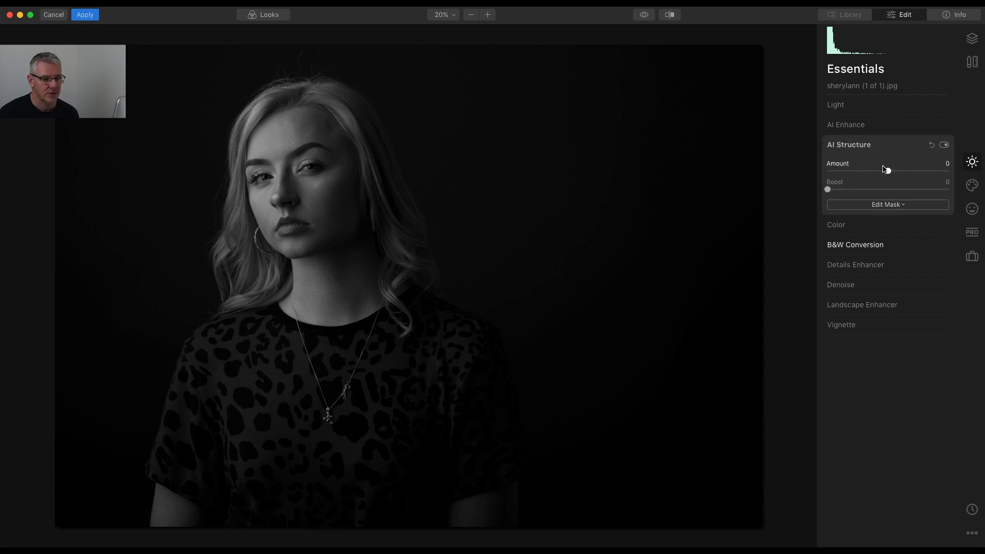
pyautogui.moveTo(888, 171); pyautogui.dragTo(851, 173)
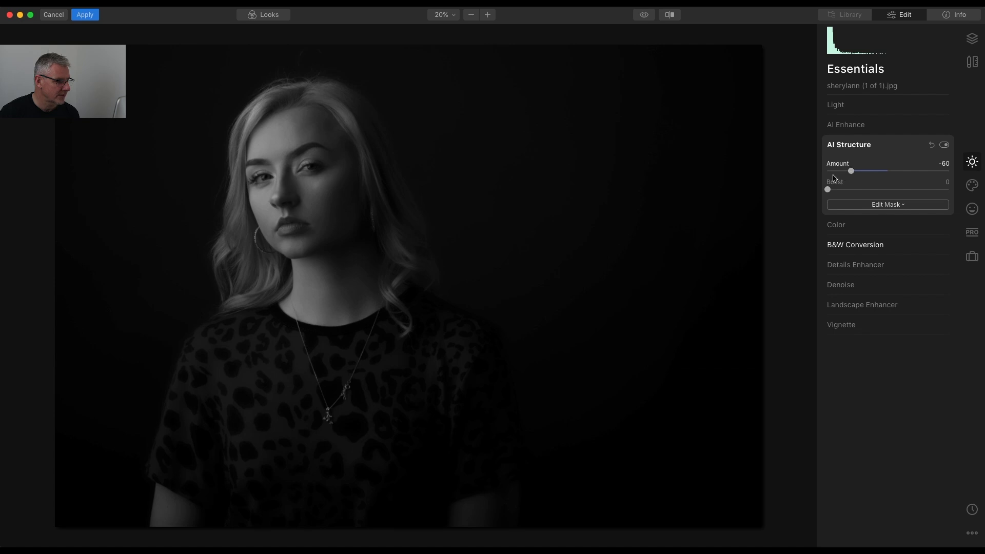
# Step: Inspect the softened hair and face at 100% with a Before/After split, then fit the photo again
pyautogui.doubleClick(351, 185)
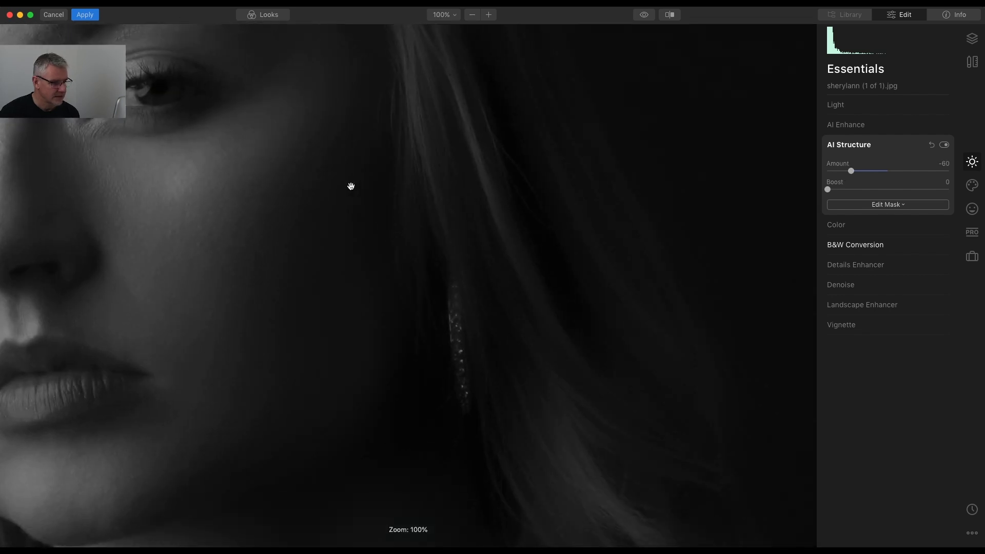
pyautogui.click(671, 16)
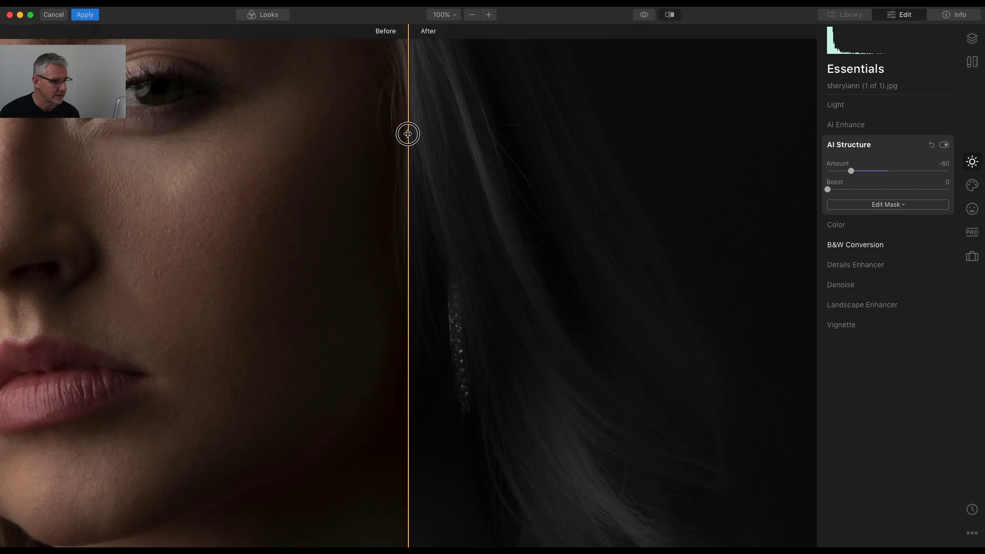
pyautogui.moveTo(407, 134); pyautogui.dragTo(365, 117)
pyautogui.click(670, 15)
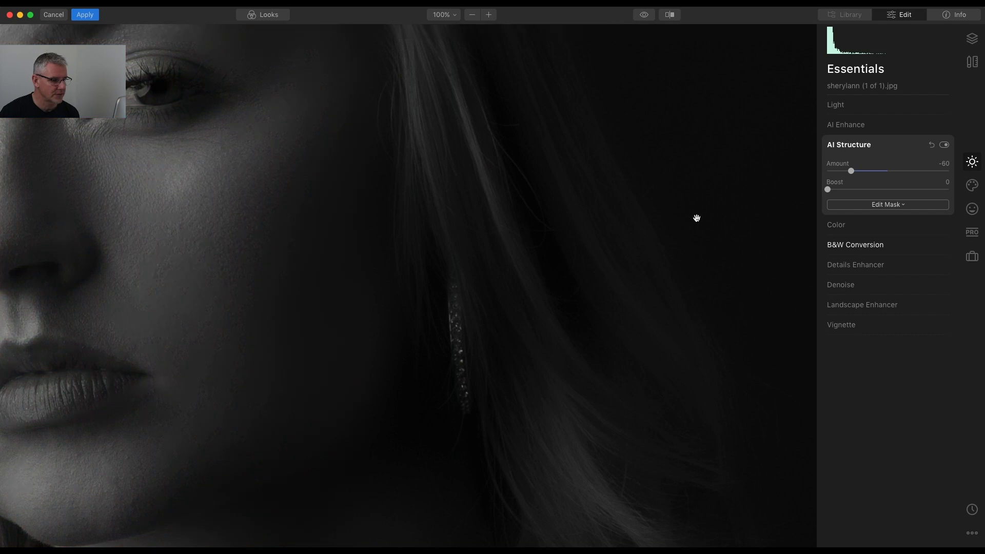
pyautogui.click(593, 211)
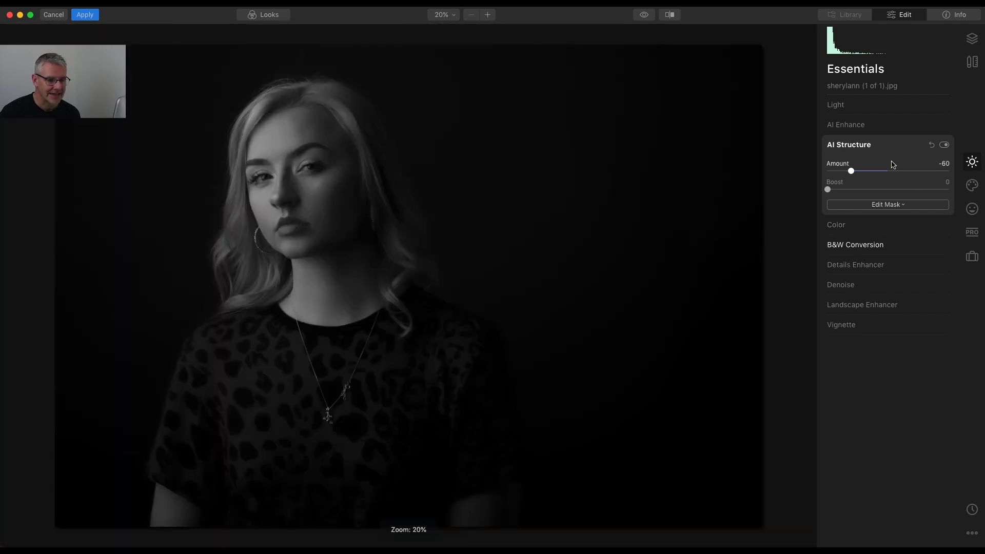
pyautogui.click(850, 145)
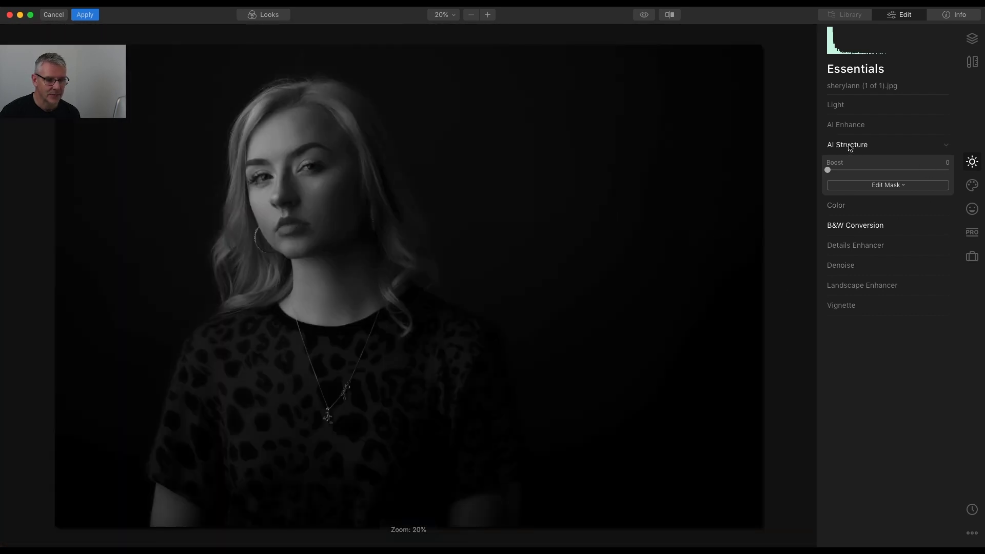
# Step: Add a soft Orton Effect glow with Amount 31
pyautogui.click(973, 211)
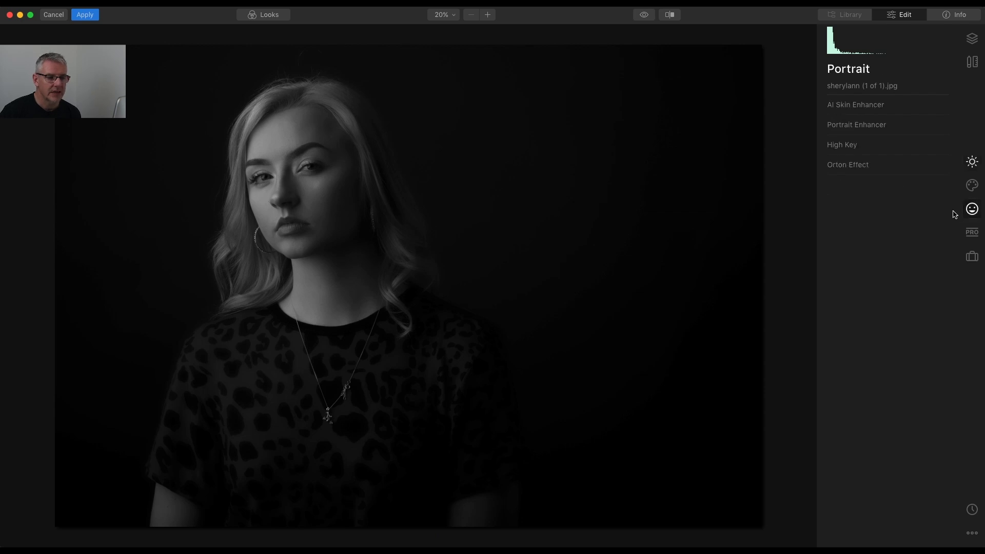
pyautogui.click(863, 164)
pyautogui.click(828, 203)
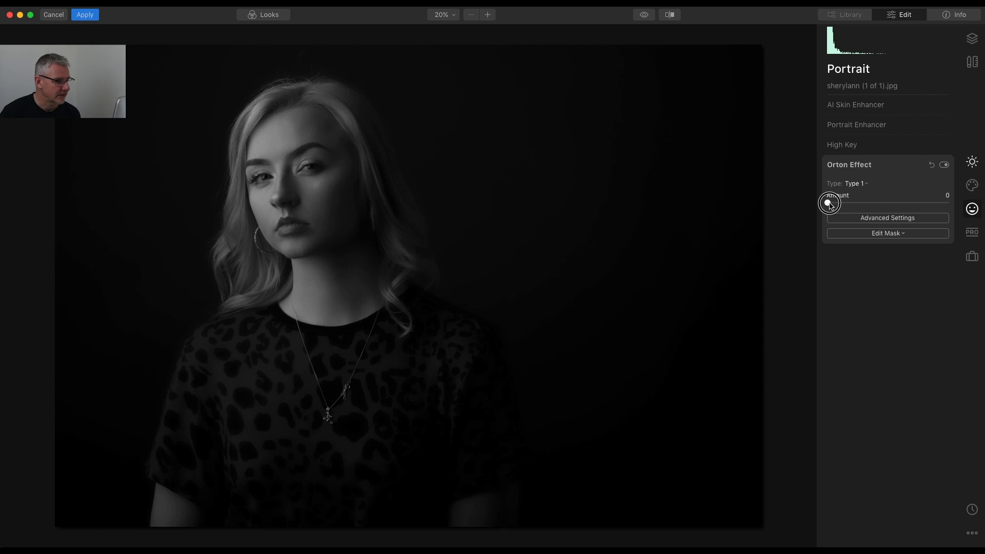
pyautogui.moveTo(829, 204); pyautogui.dragTo(870, 207)
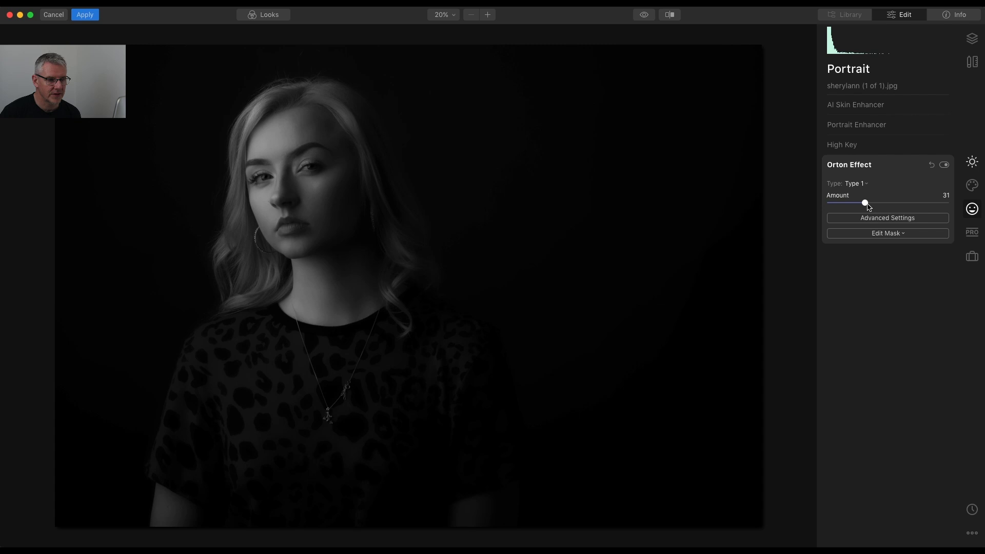
# Step: Apply High Key with Amount 51 and Blacks 78
pyautogui.click(854, 146)
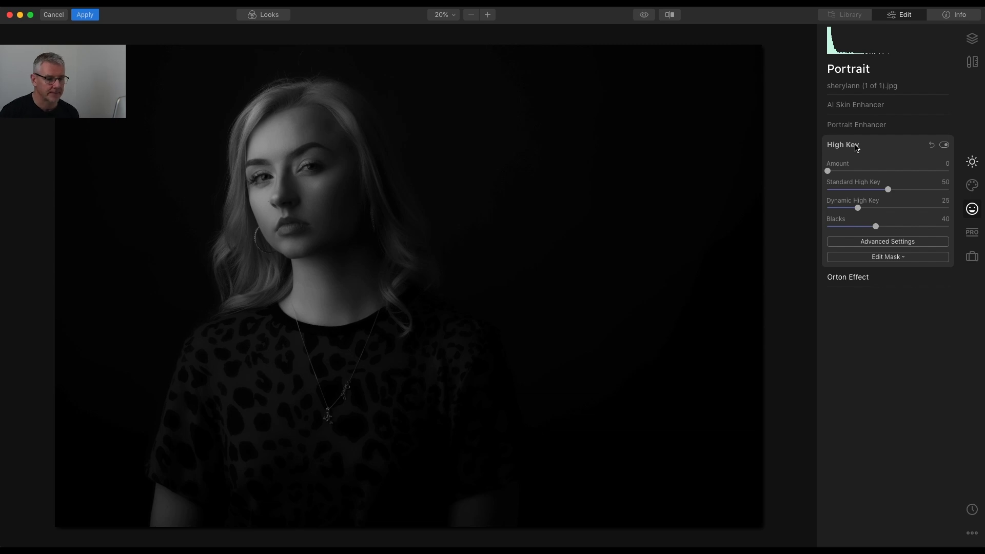
pyautogui.moveTo(828, 170); pyautogui.dragTo(893, 174)
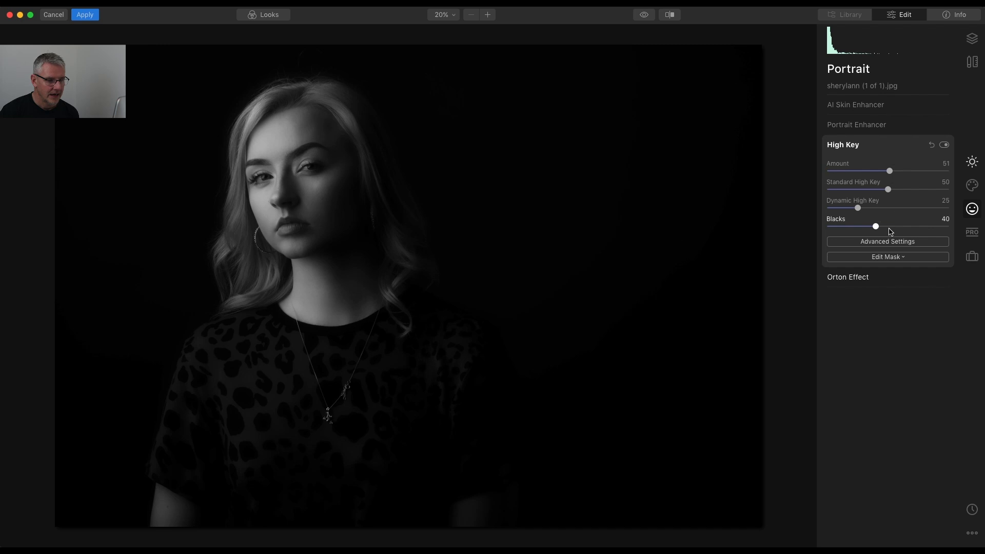
pyautogui.moveTo(877, 229); pyautogui.dragTo(926, 232)
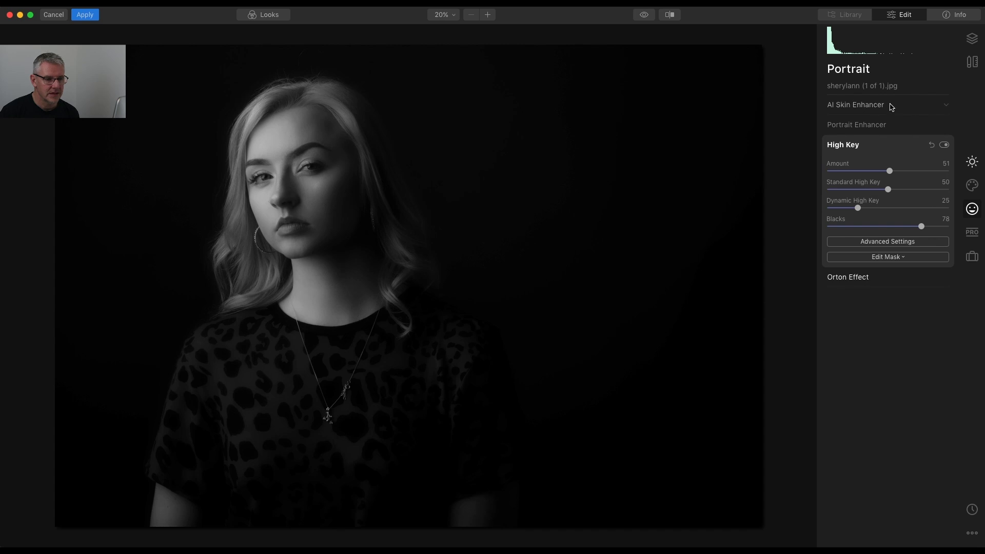
# Step: Raise Shadows to 32 in the Essentials Light settings
pyautogui.click(972, 162)
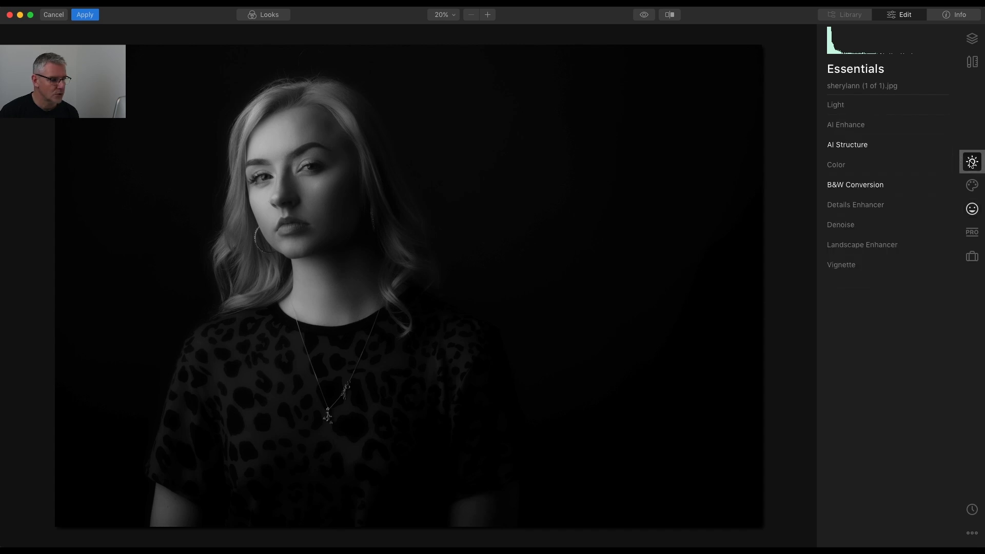
pyautogui.click(841, 105)
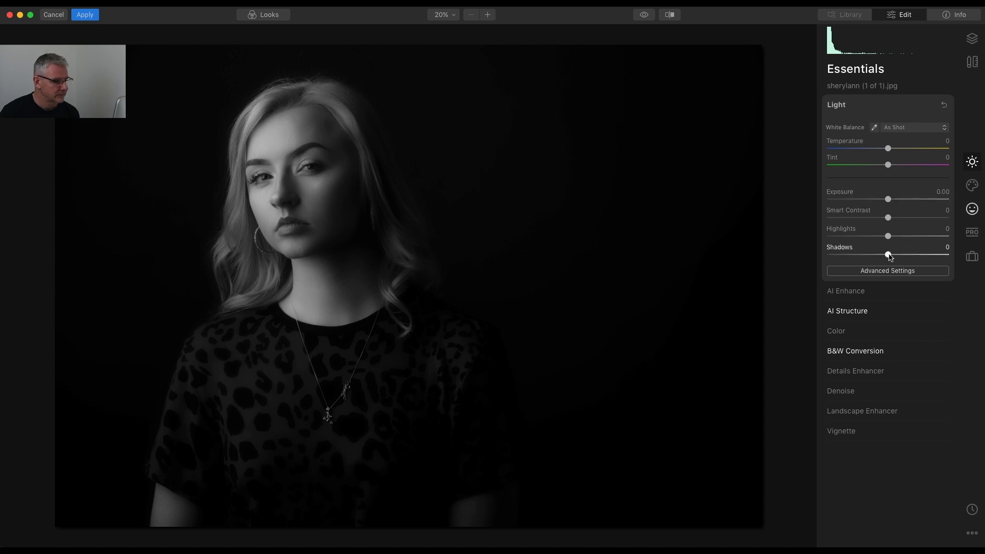
pyautogui.moveTo(889, 255); pyautogui.dragTo(910, 256)
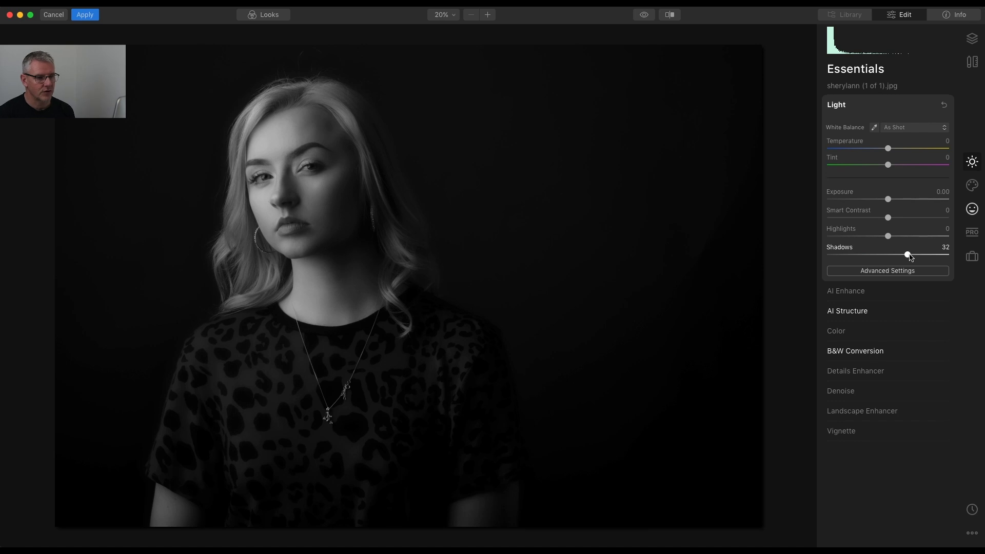
pyautogui.click(837, 106)
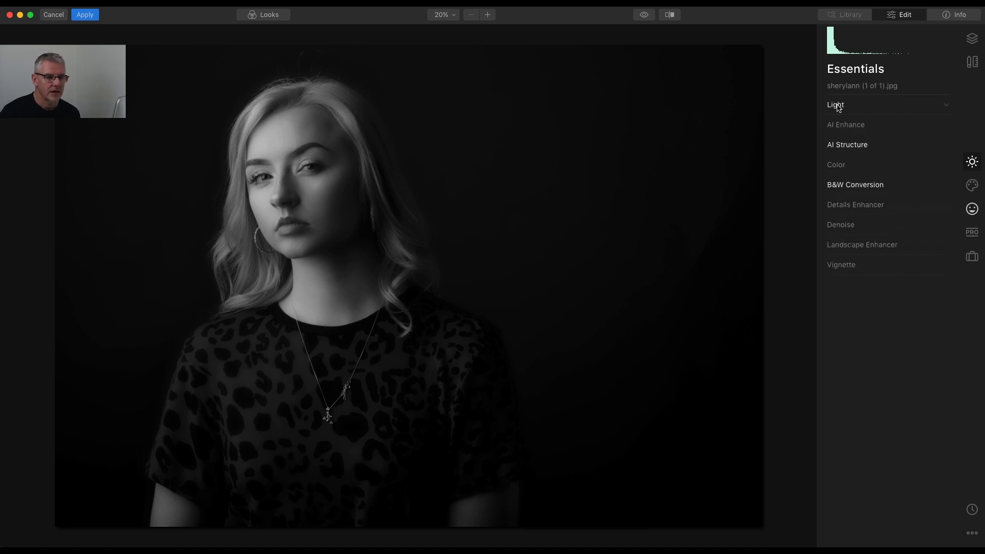
# Step: Add tintype.jpg as a new image layer over the portrait
pyautogui.click(972, 41)
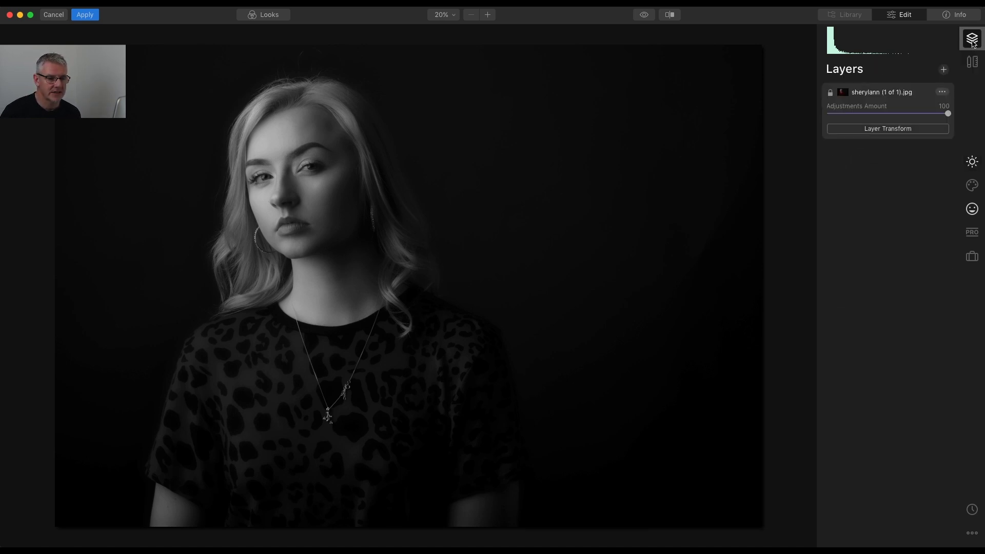
pyautogui.click(944, 70)
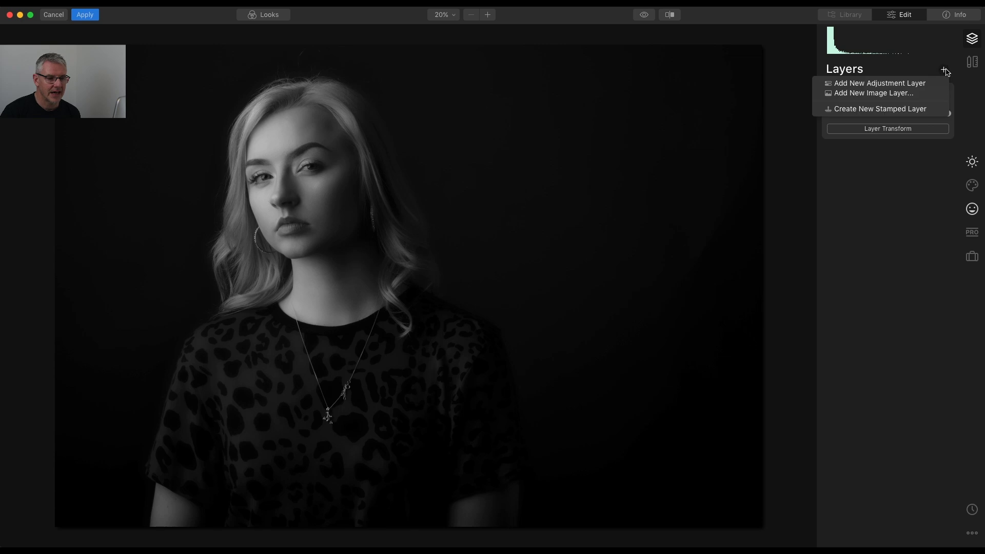
pyautogui.click(918, 94)
pyautogui.click(661, 76)
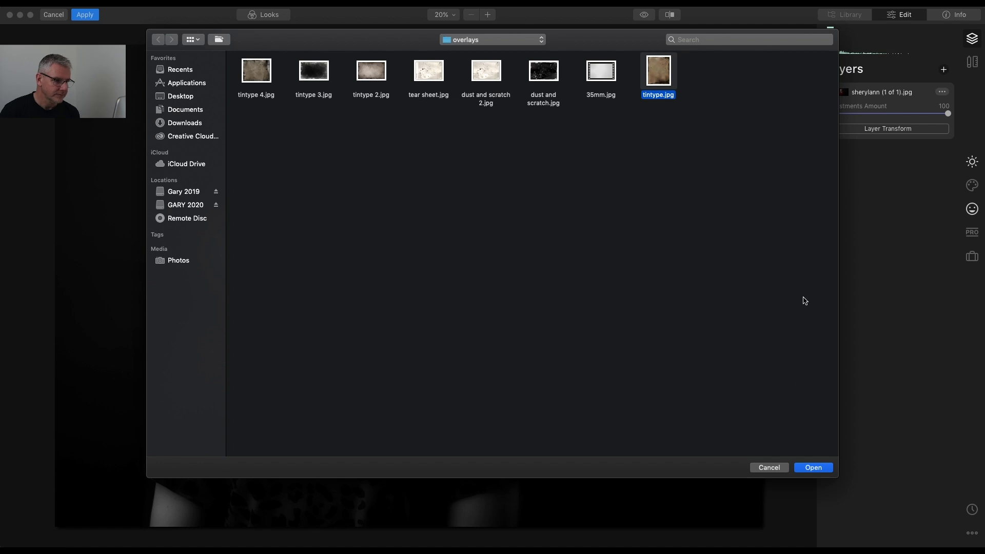
pyautogui.press('Return')
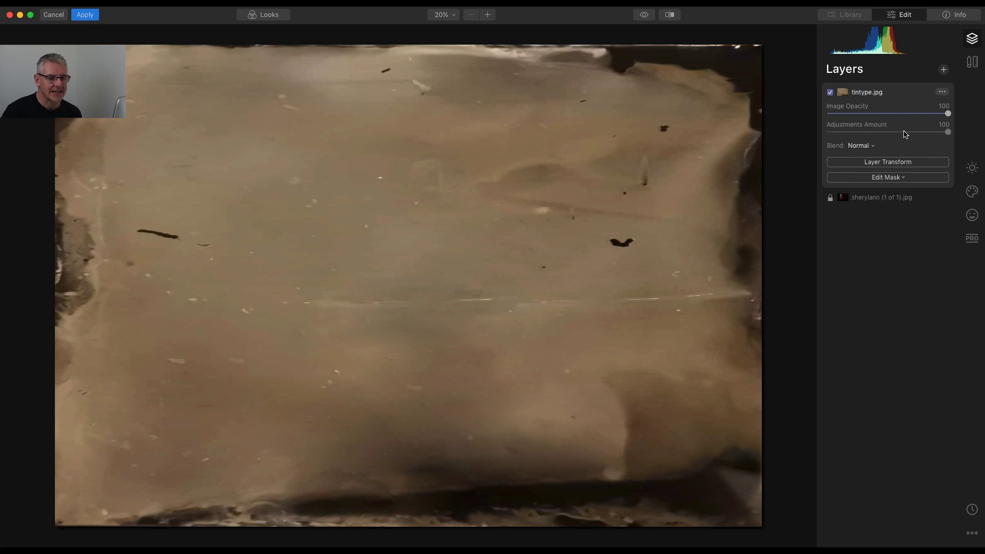
# Step: Blend the tintype layer as Screen at 57 opacity
pyautogui.moveTo(947, 114); pyautogui.dragTo(915, 114)
pyautogui.click(873, 147)
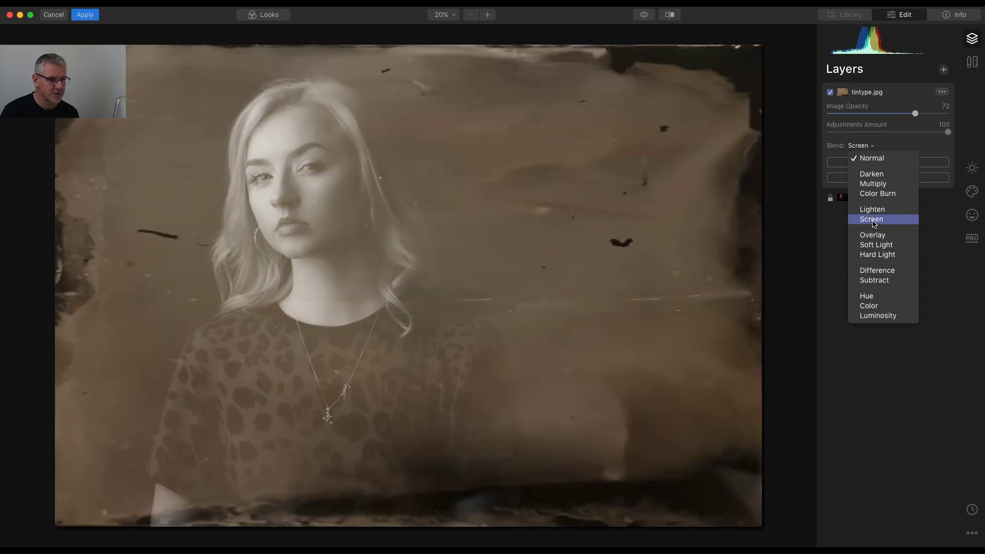
pyautogui.click(873, 220)
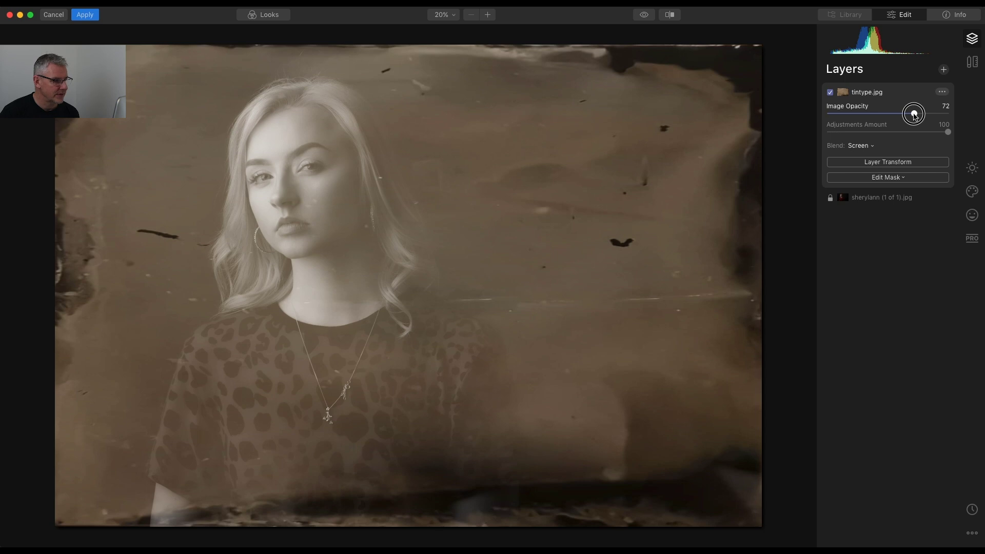
pyautogui.moveTo(916, 114); pyautogui.dragTo(898, 116)
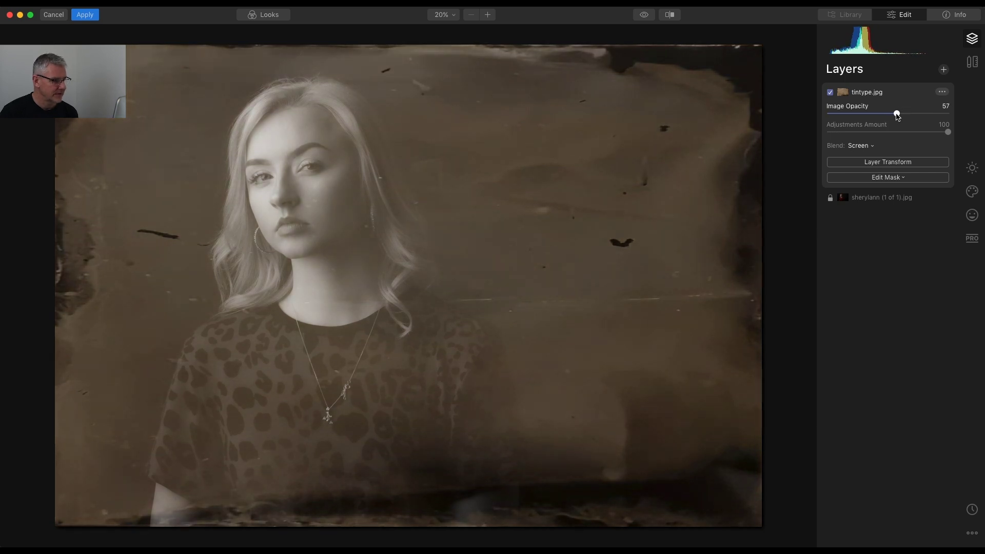
# Step: Add dust and scratch.jpg from the overlays folder as a new image layer
pyautogui.click(945, 70)
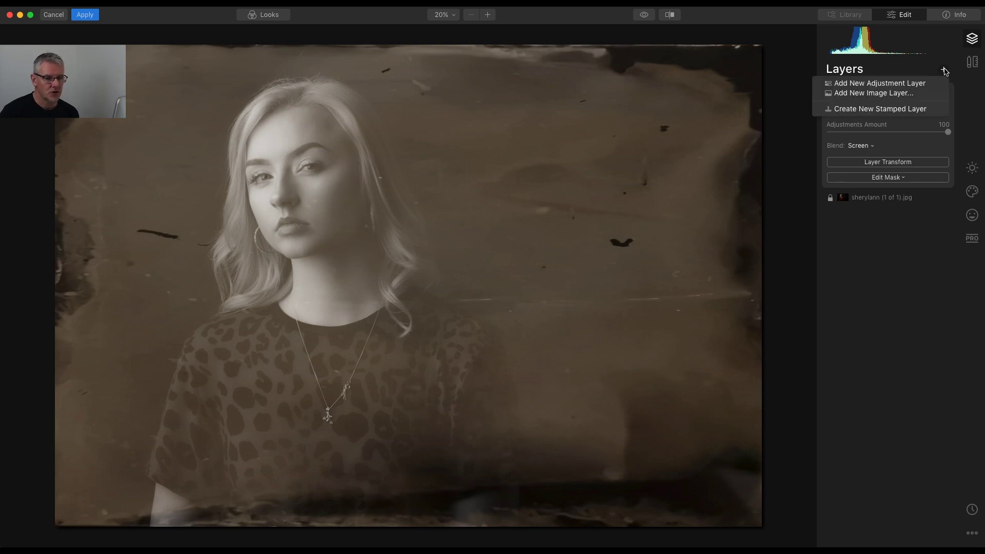
pyautogui.click(920, 97)
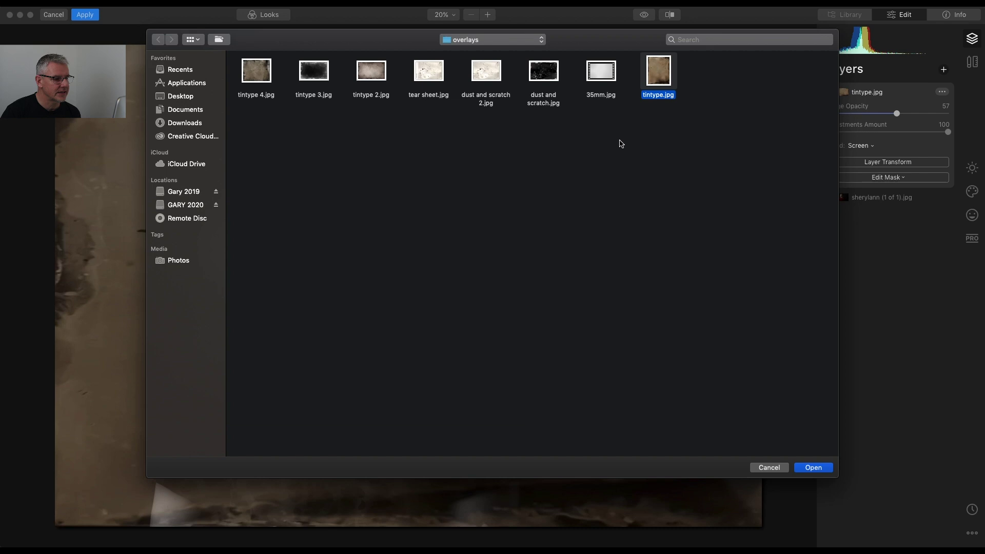
pyautogui.click(548, 72)
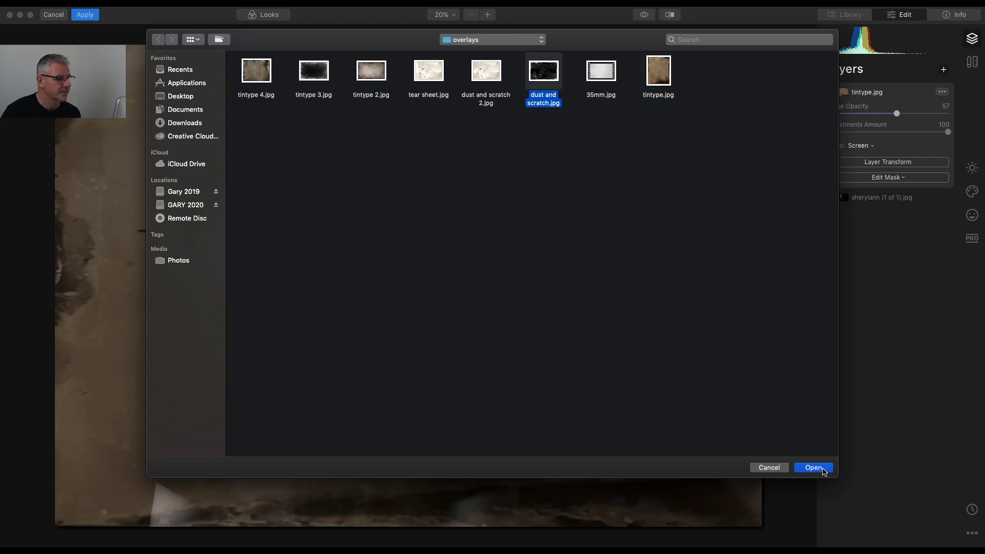
pyautogui.press('Return')
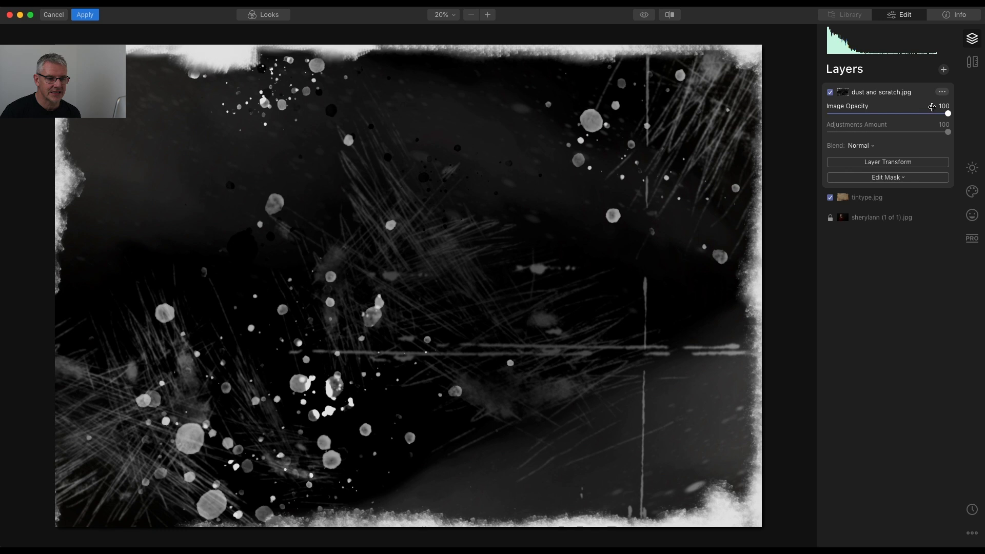
# Step: Blend the dust and scratch layer as Soft Light at 37 opacity and move it below tintype.jpg
pyautogui.moveTo(948, 113); pyautogui.dragTo(898, 114)
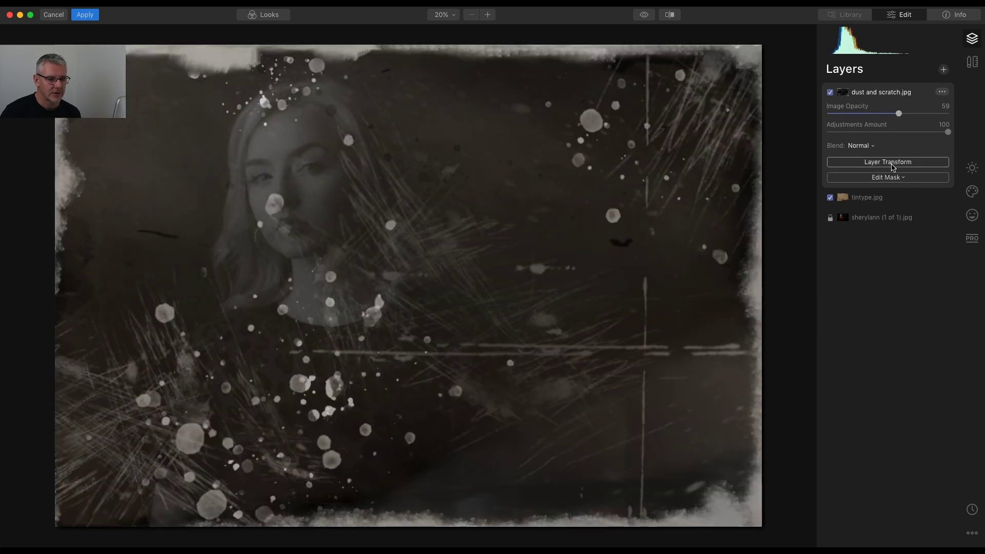
pyautogui.click(871, 146)
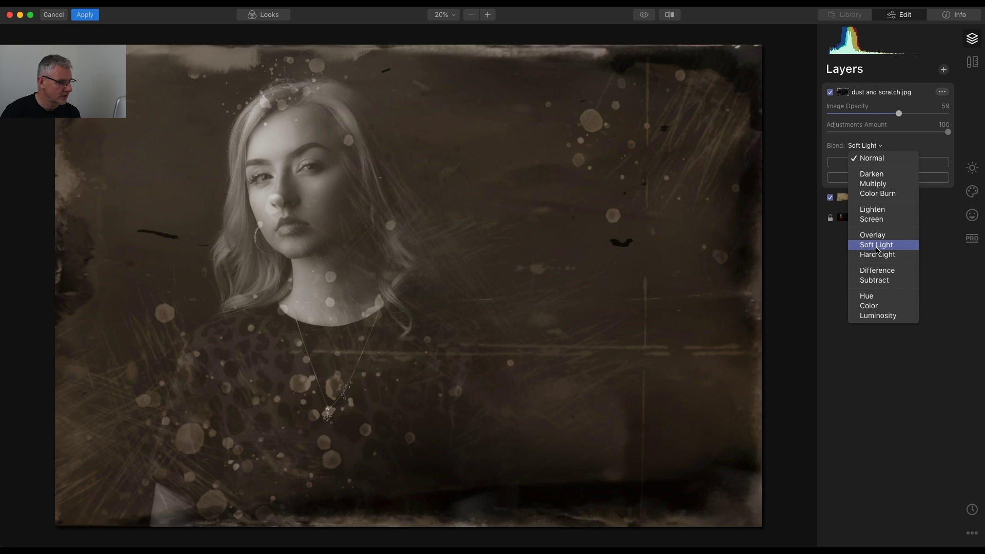
pyautogui.click(877, 249)
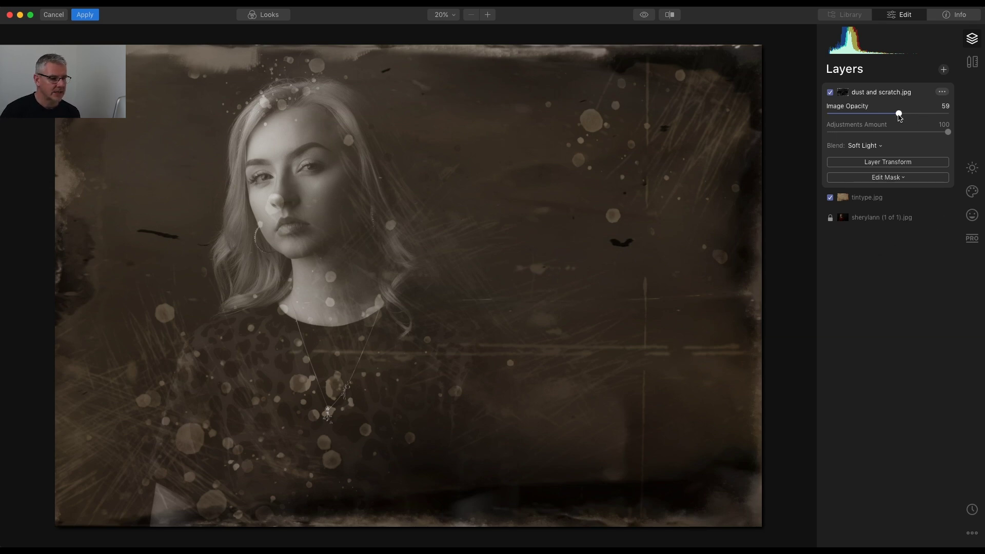
pyautogui.moveTo(898, 114); pyautogui.dragTo(874, 115)
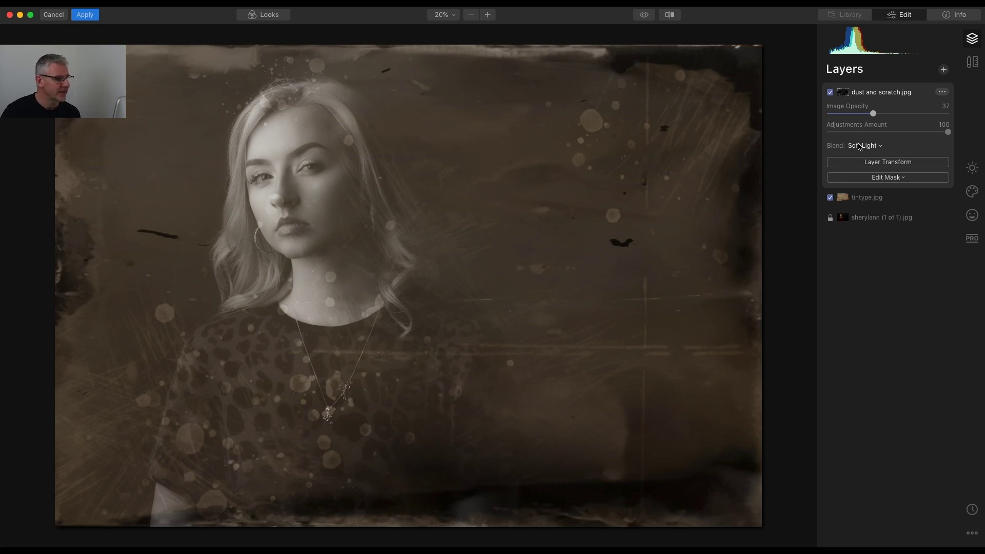
pyautogui.click(883, 93)
pyautogui.moveTo(883, 94); pyautogui.dragTo(876, 134)
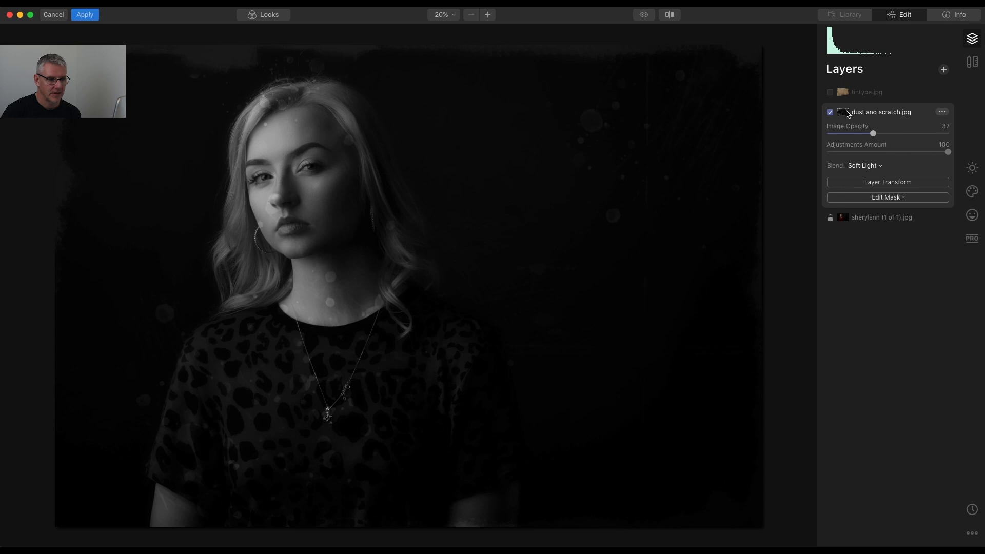
pyautogui.click(830, 93)
pyautogui.click(834, 95)
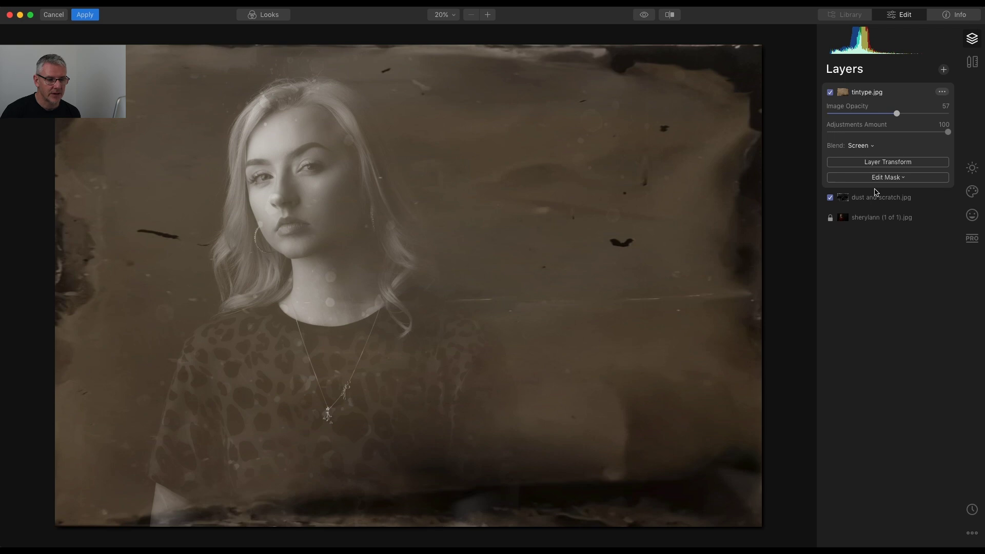
pyautogui.moveTo(877, 204); pyautogui.dragTo(870, 89)
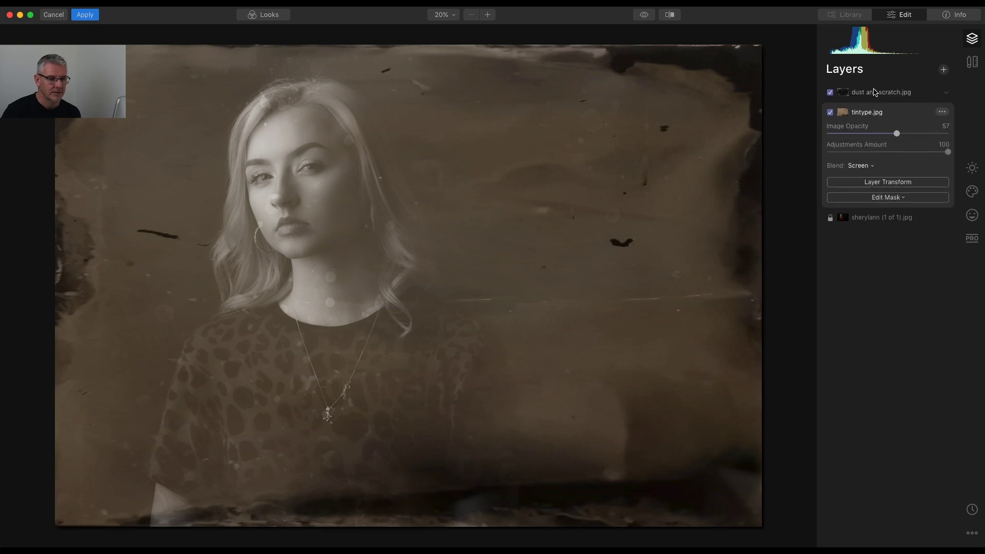
pyautogui.click(830, 91)
pyautogui.click(830, 93)
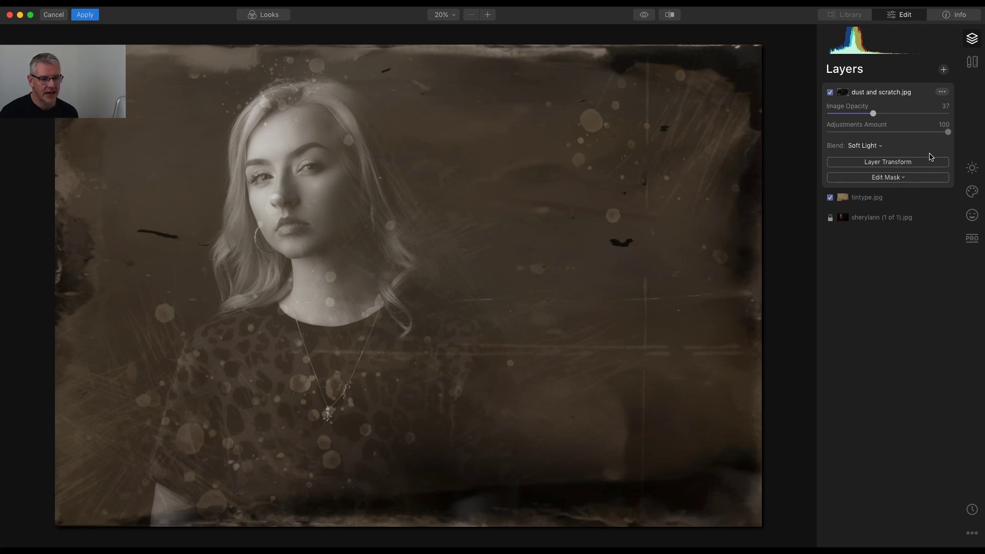
# Step: Lower the base portrait layer's High Key Amount from 51 to 39, then reselect the dust layer
pyautogui.click(974, 218)
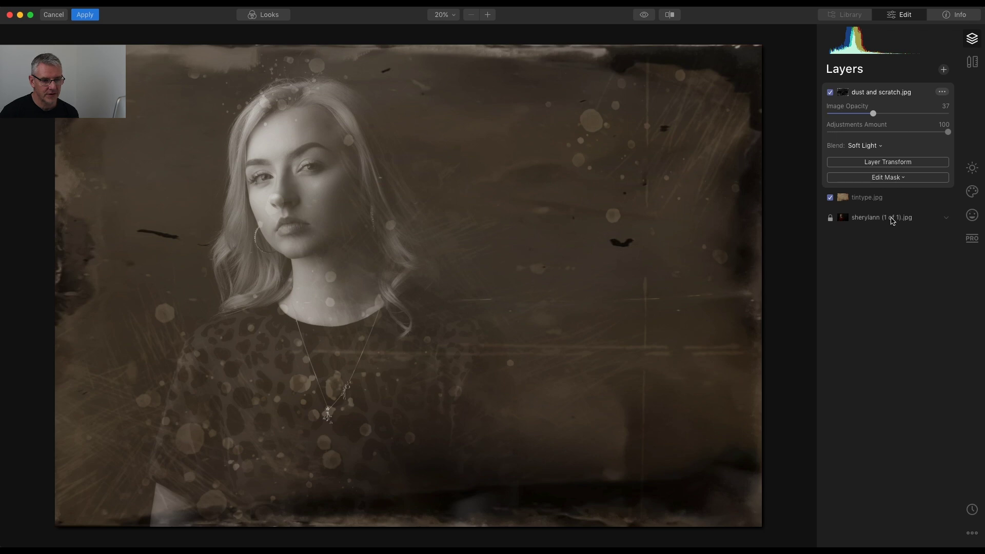
pyautogui.click(973, 214)
pyautogui.moveTo(891, 173); pyautogui.dragTo(874, 172)
pyautogui.click(972, 39)
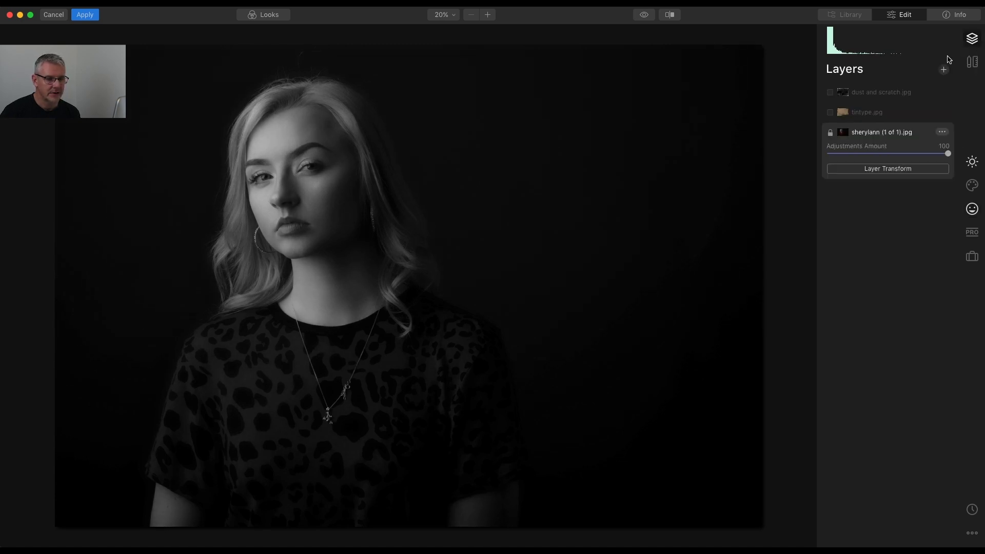
pyautogui.click(840, 95)
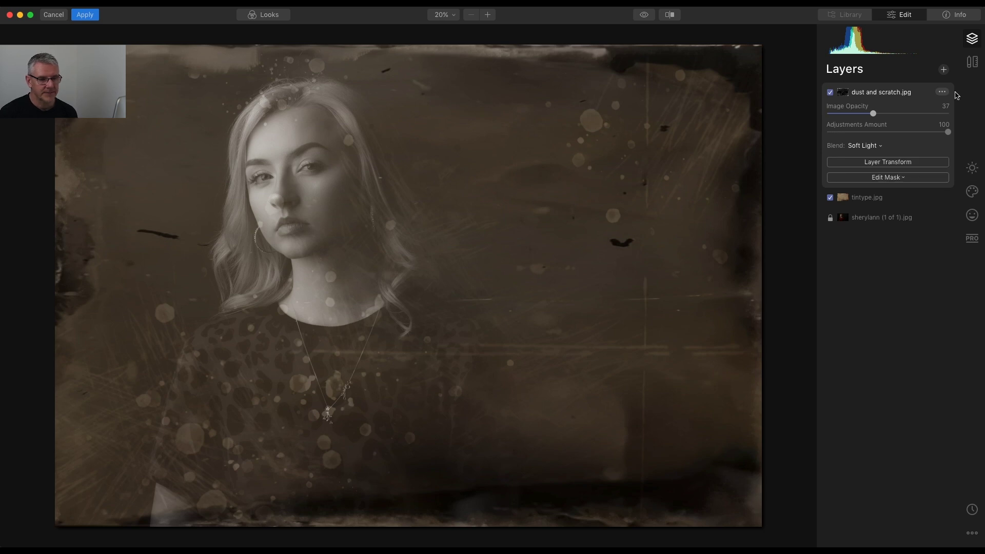
# Step: Add an adjustment layer with Exposure 0.16 and Smart Contrast 34, leaving Shadows at 0
pyautogui.click(943, 70)
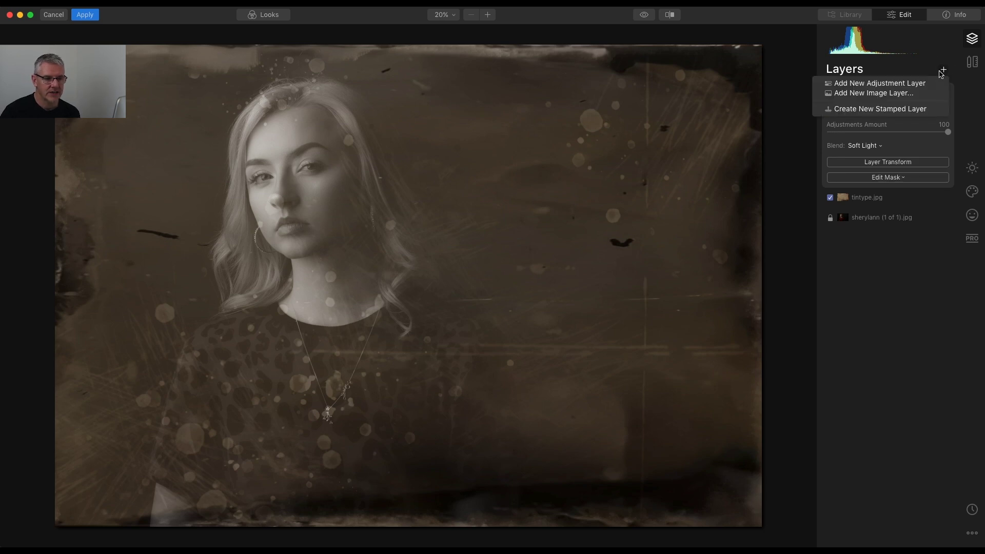
pyautogui.click(916, 85)
pyautogui.click(972, 169)
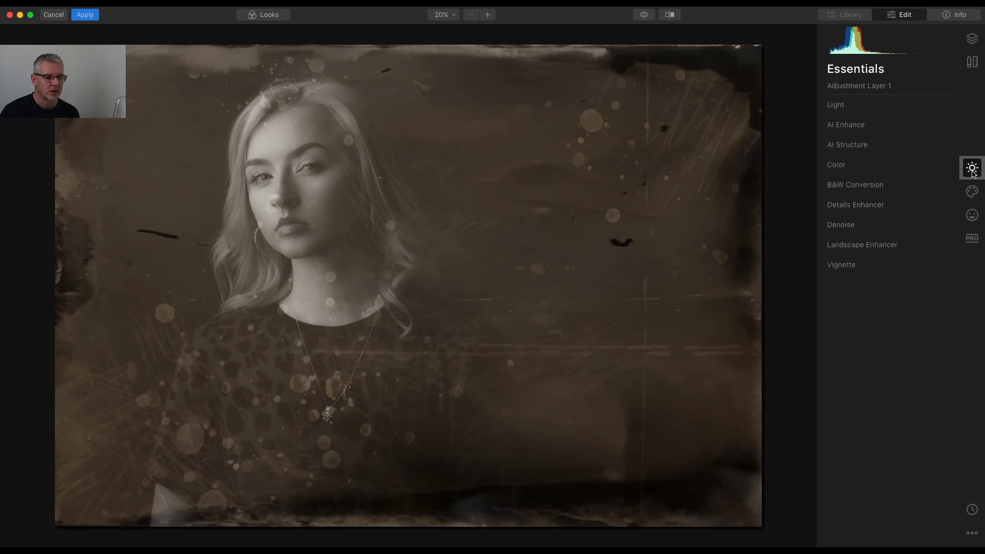
pyautogui.click(836, 104)
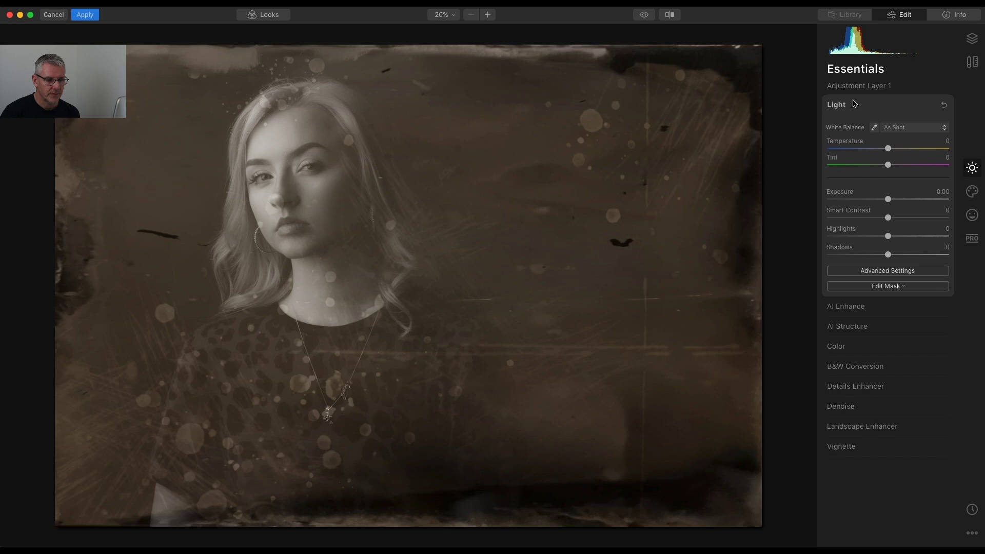
pyautogui.moveTo(888, 199); pyautogui.dragTo(911, 220)
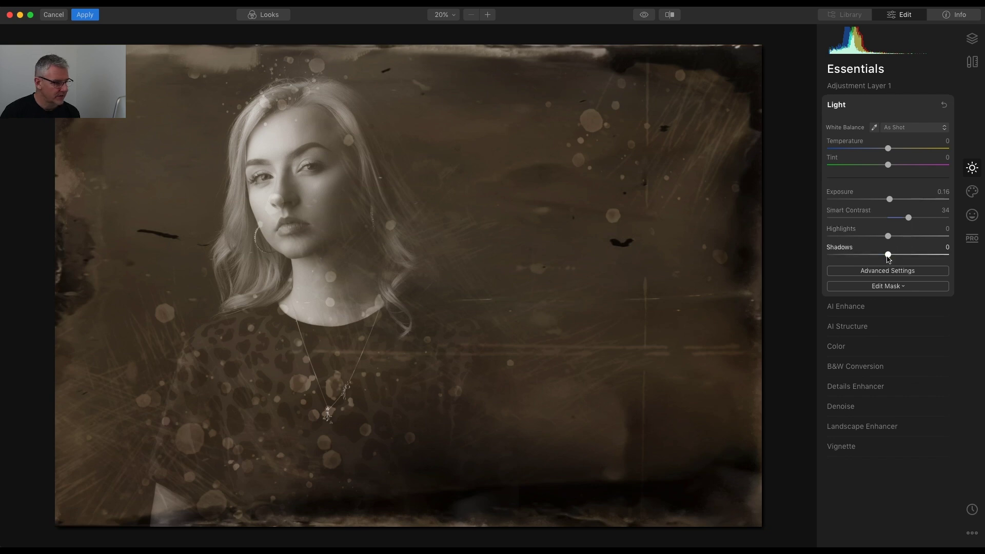
pyautogui.moveTo(889, 255); pyautogui.dragTo(930, 256)
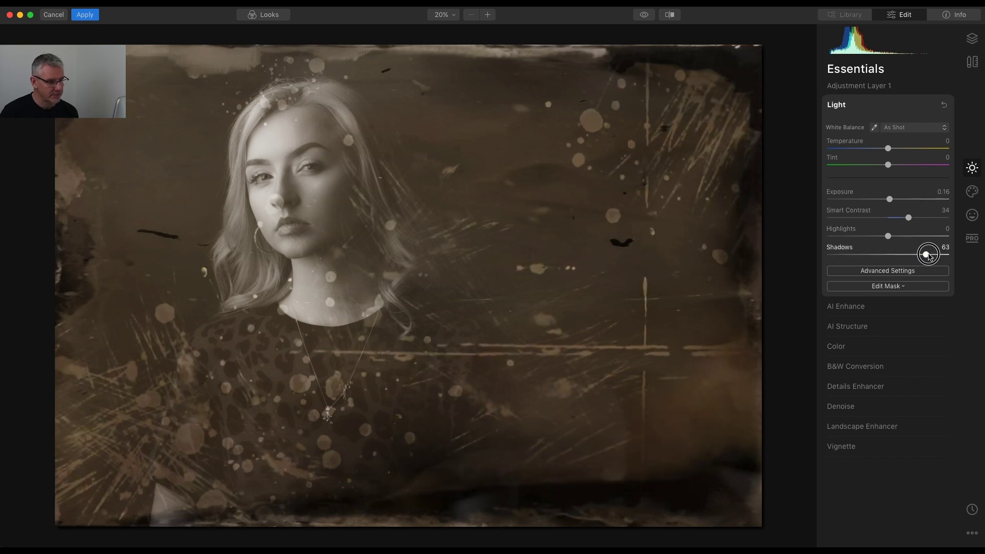
pyautogui.moveTo(930, 256); pyautogui.dragTo(897, 257)
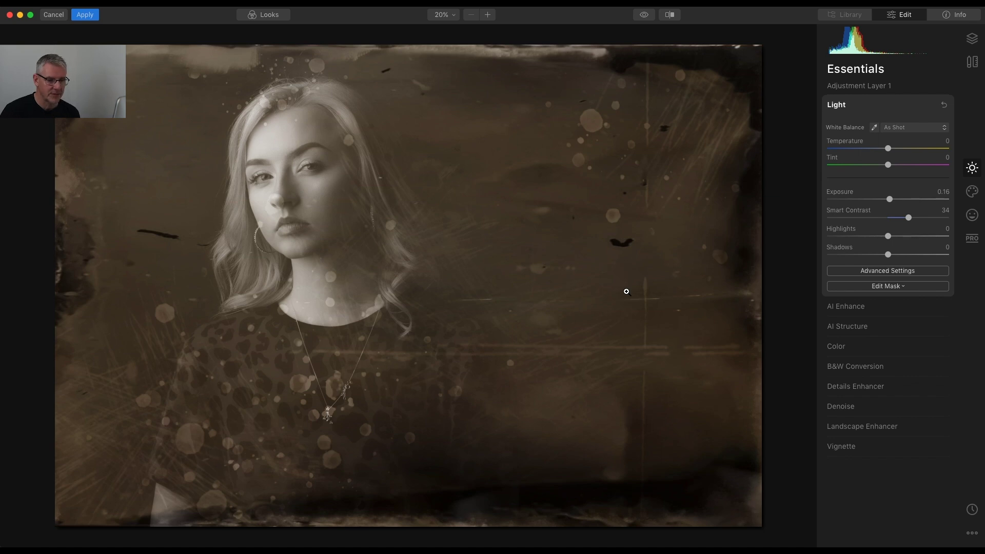
# Step: Add a slight AI Accent boost to the sepia portrait
pyautogui.click(846, 307)
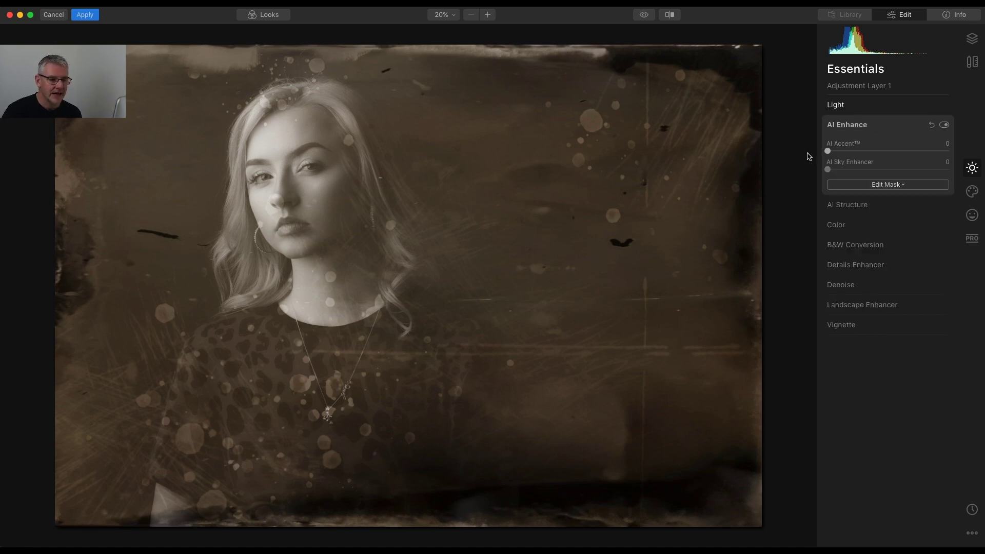
pyautogui.moveTo(827, 151); pyautogui.dragTo(834, 151)
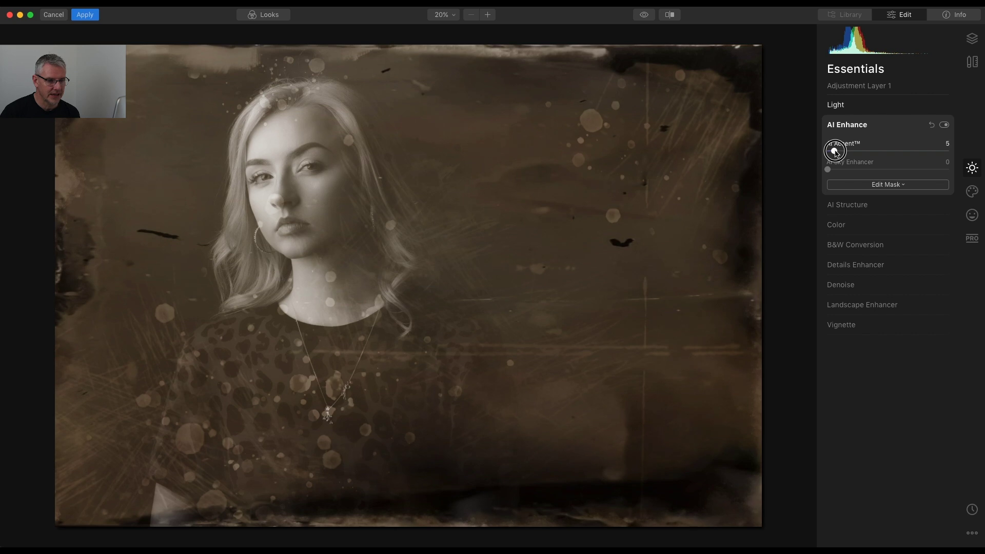
pyautogui.click(850, 127)
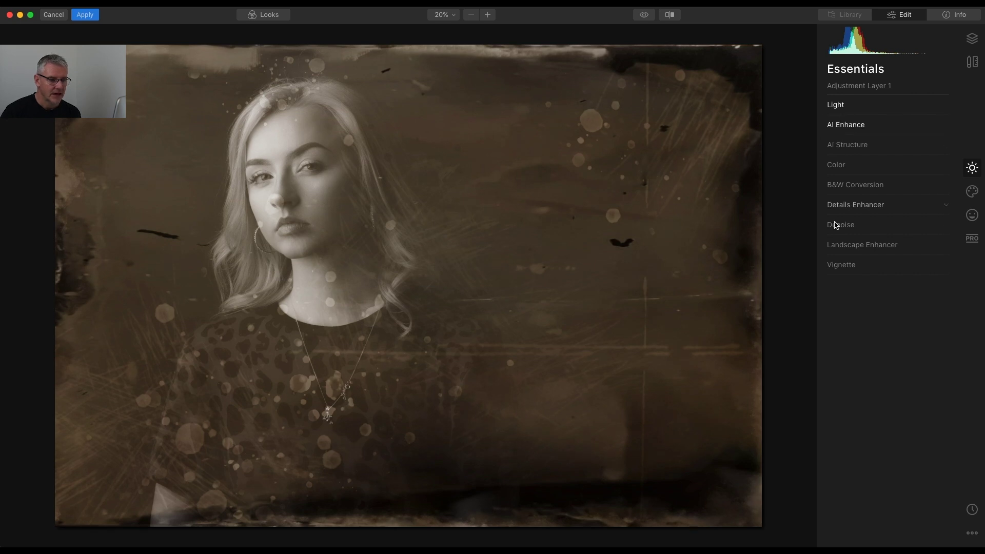
# Step: Try black and white and extra saturation, then revert both to keep sepia at saturation 0
pyautogui.click(879, 186)
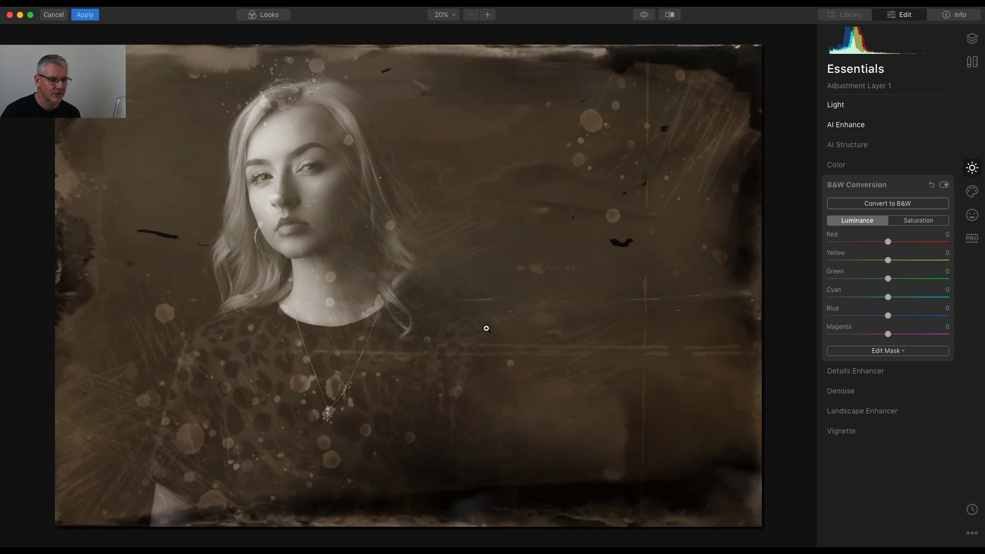
pyautogui.click(898, 203)
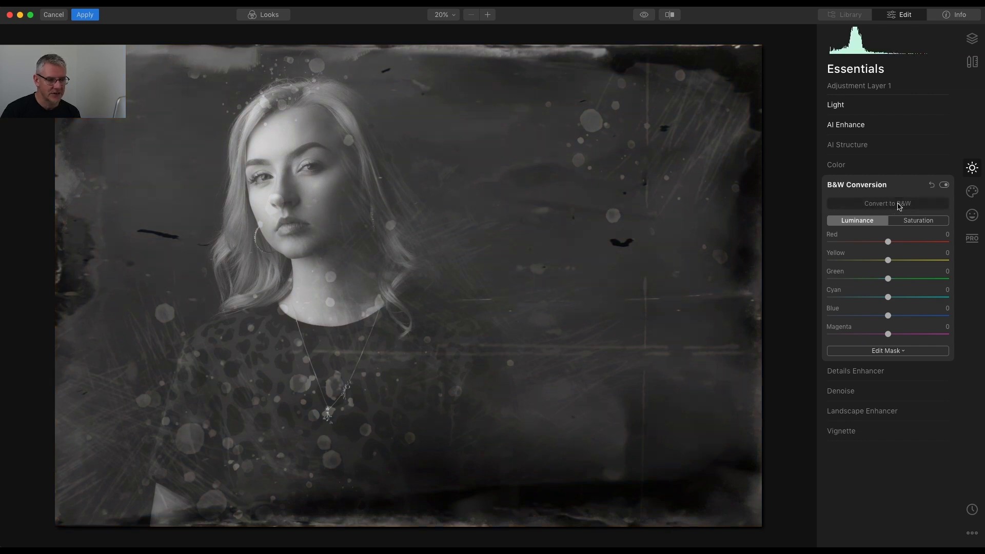
pyautogui.click(899, 205)
pyautogui.click(867, 185)
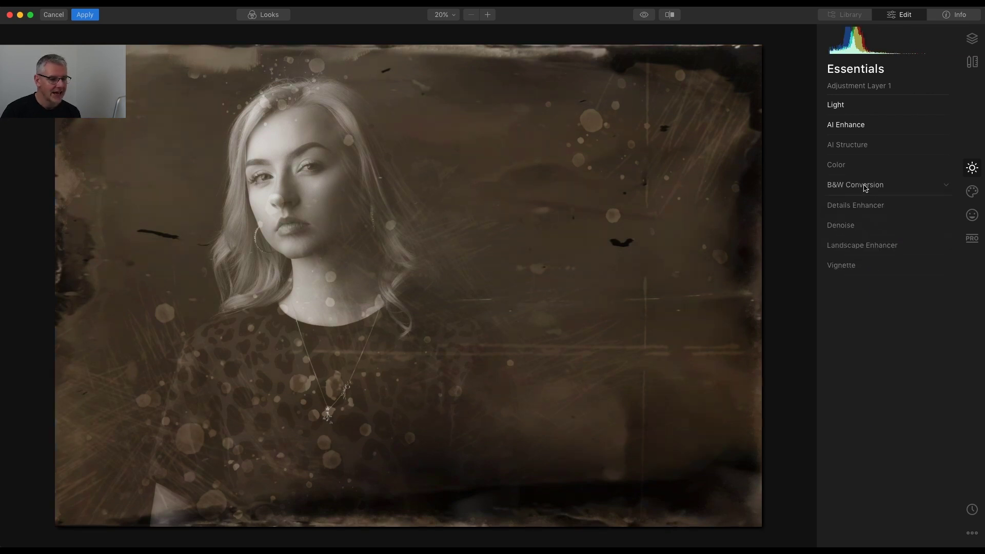
pyautogui.click(836, 165)
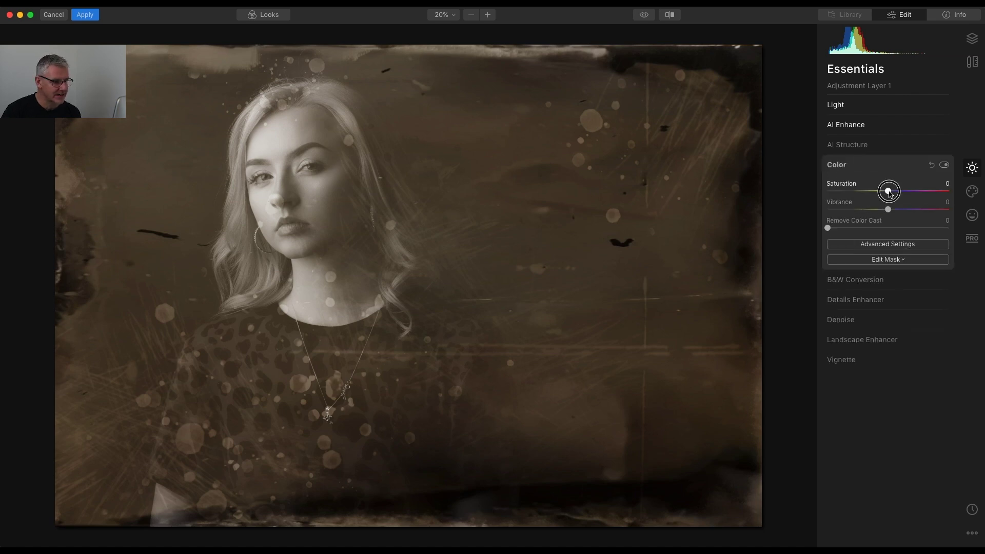
pyautogui.moveTo(890, 193); pyautogui.dragTo(905, 193)
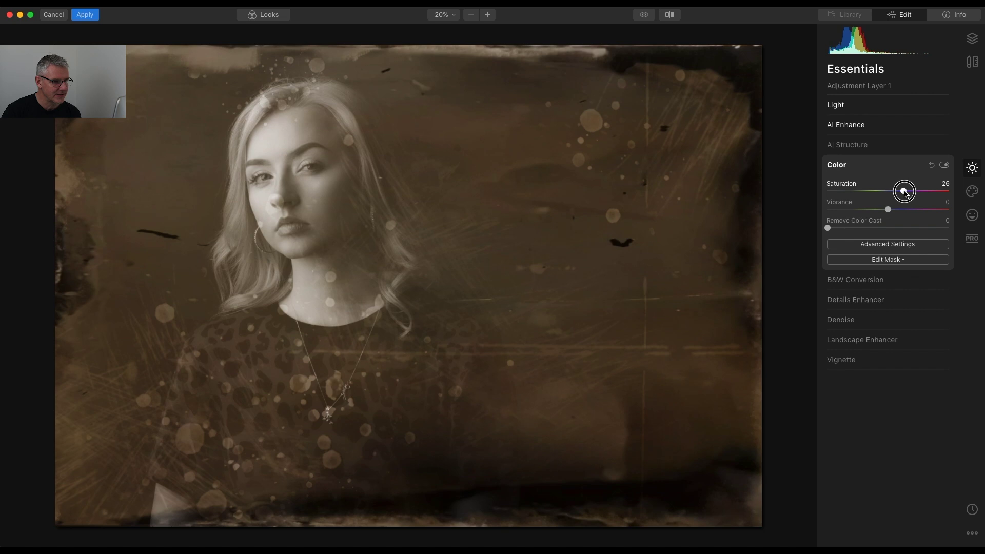
pyautogui.doubleClick(905, 191)
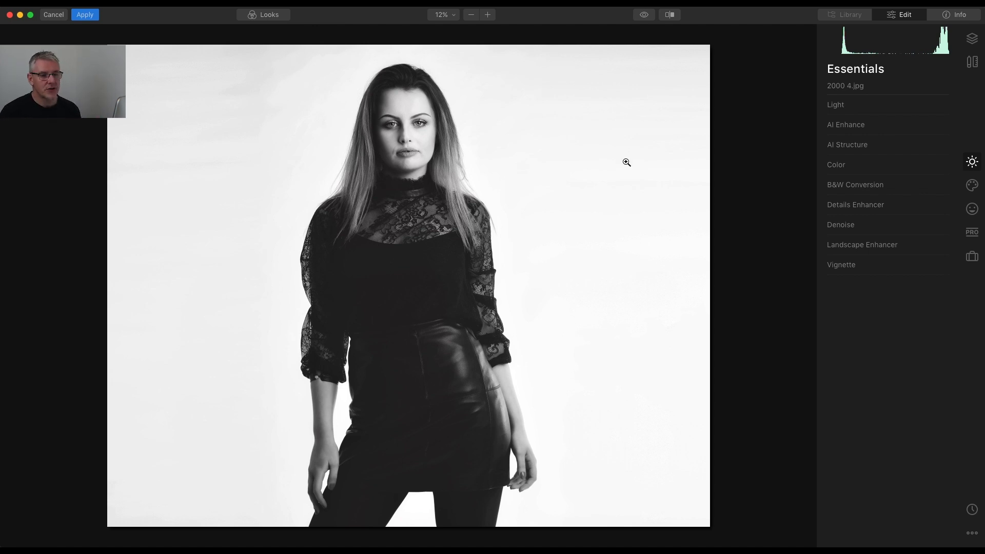
# Step: Add tintype.jpg from the overlays folder as a new image layer on 2000 4.jpg
pyautogui.click(971, 43)
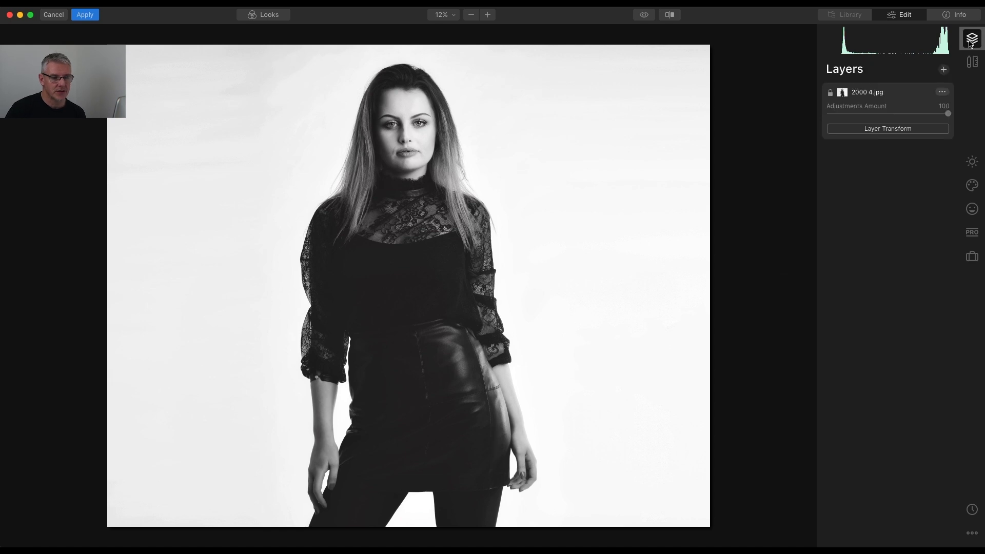
pyautogui.click(944, 70)
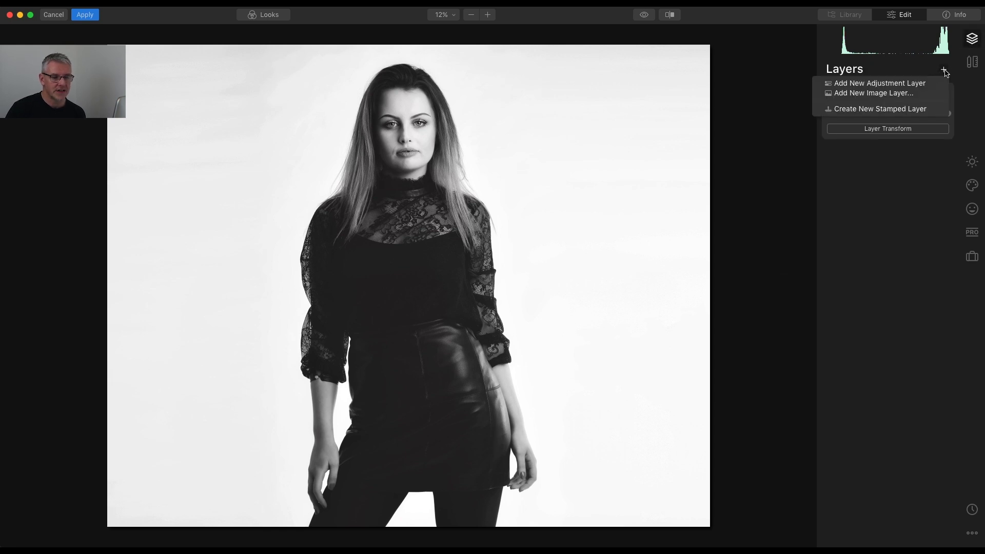
pyautogui.click(919, 94)
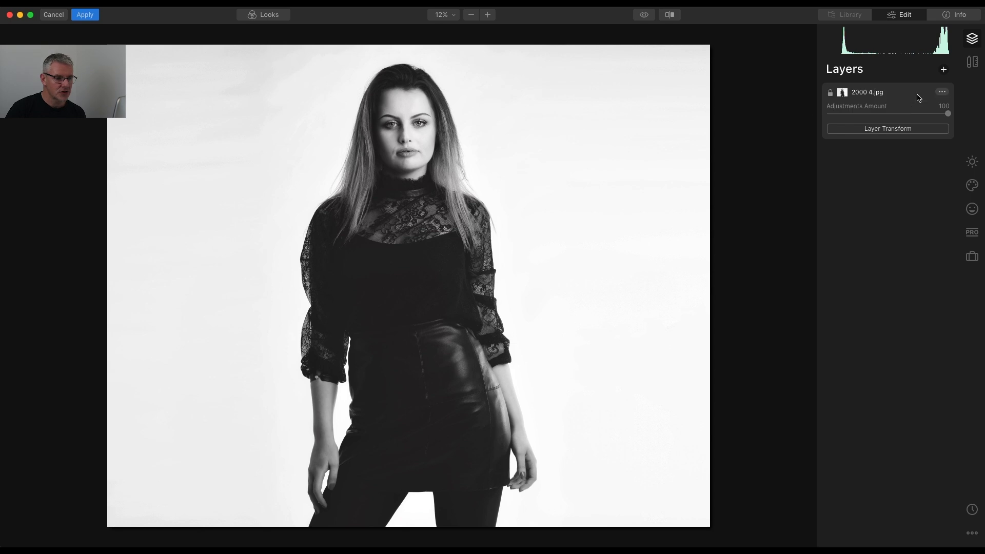
pyautogui.click(659, 75)
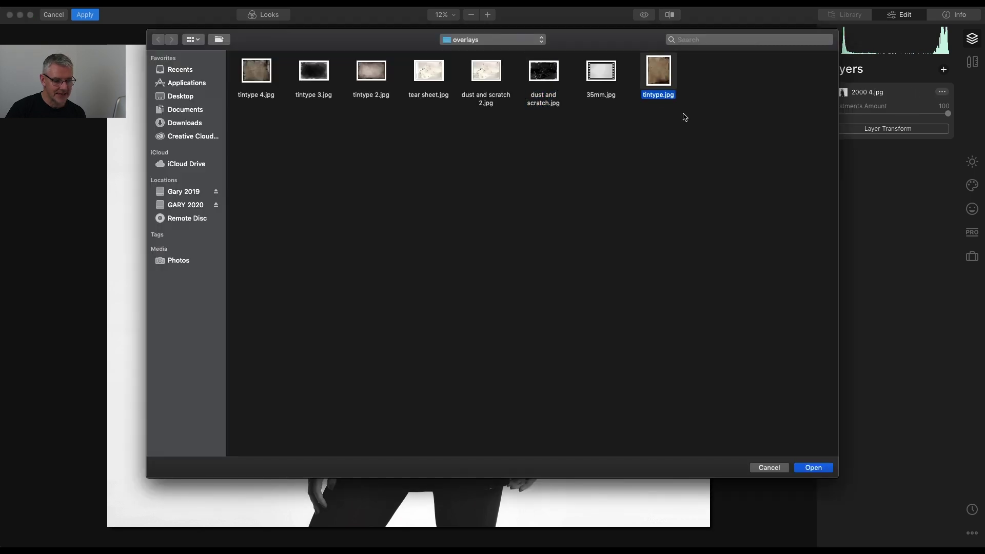
pyautogui.click(820, 468)
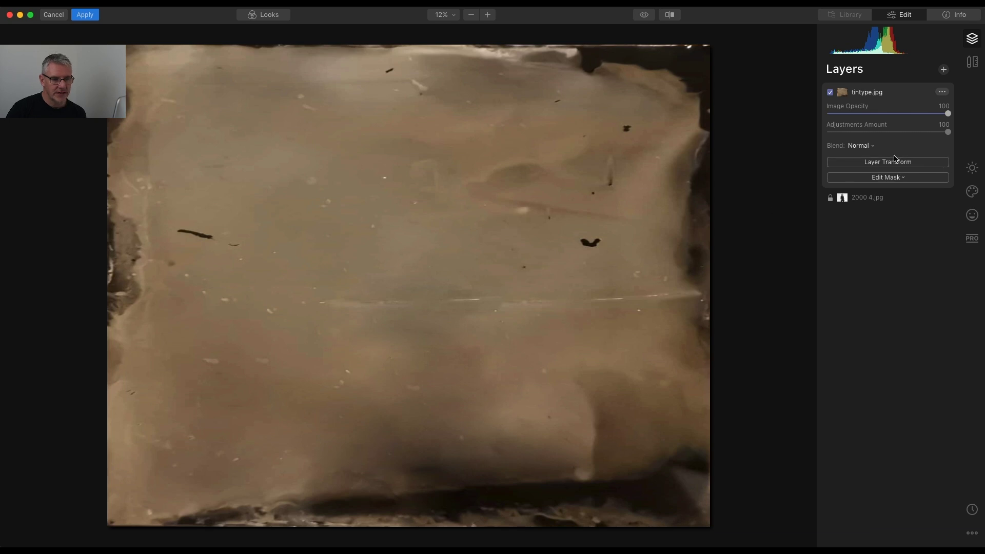
# Step: Blend the tintype layer as Multiply at 93 opacity
pyautogui.moveTo(948, 114); pyautogui.dragTo(918, 115)
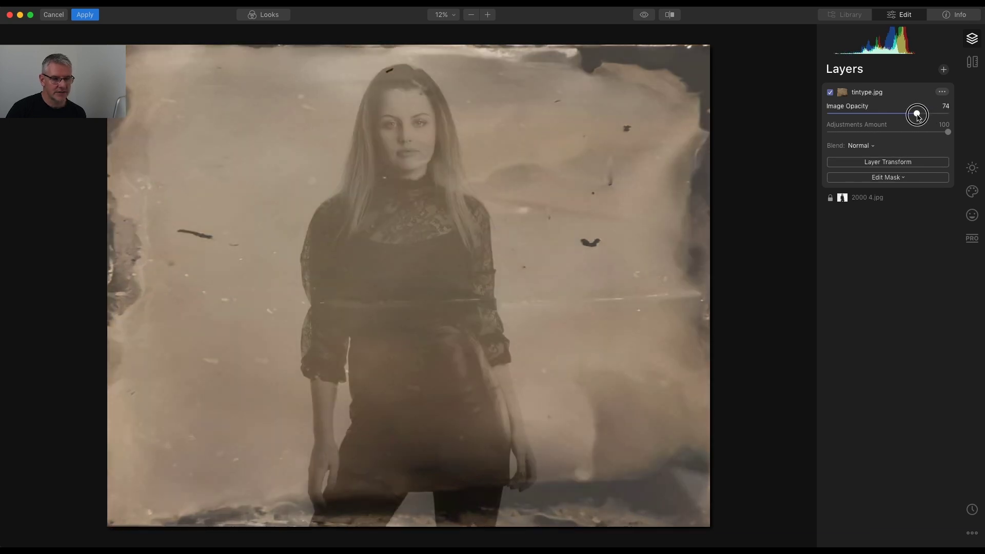
pyautogui.click(874, 147)
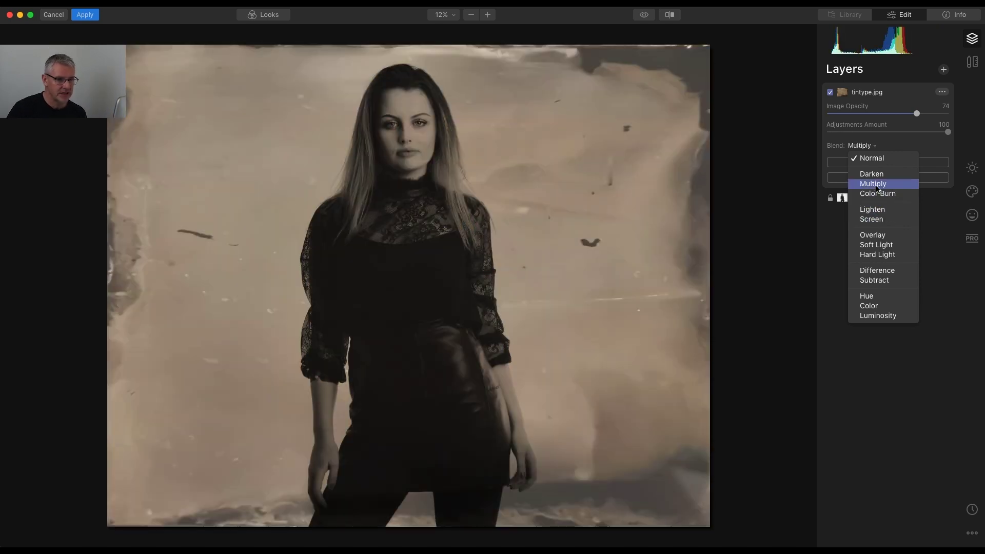
pyautogui.click(876, 185)
pyautogui.moveTo(916, 112); pyautogui.dragTo(942, 115)
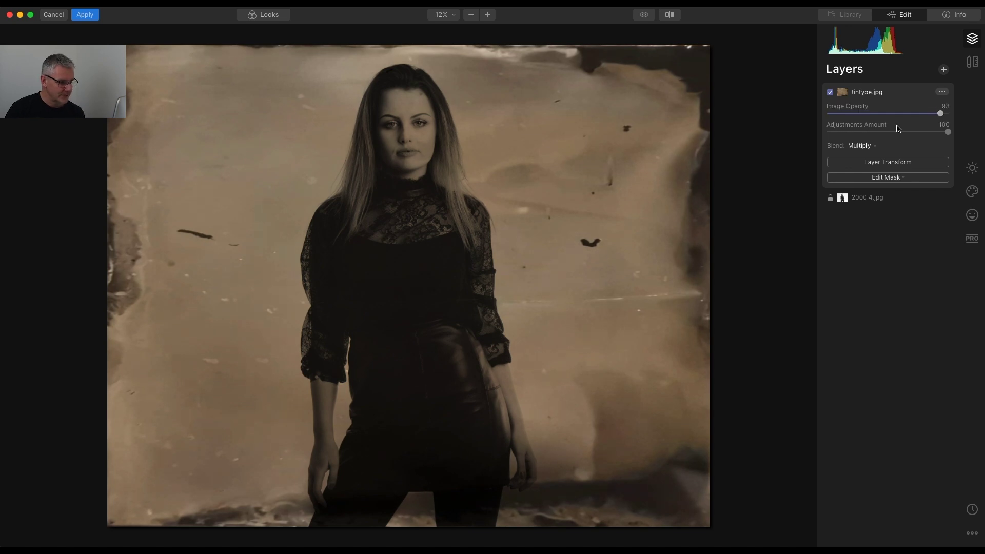
# Step: Load tintype 4.jpg as a new image layer, with opacity 75 and Overlay blending
pyautogui.click(944, 70)
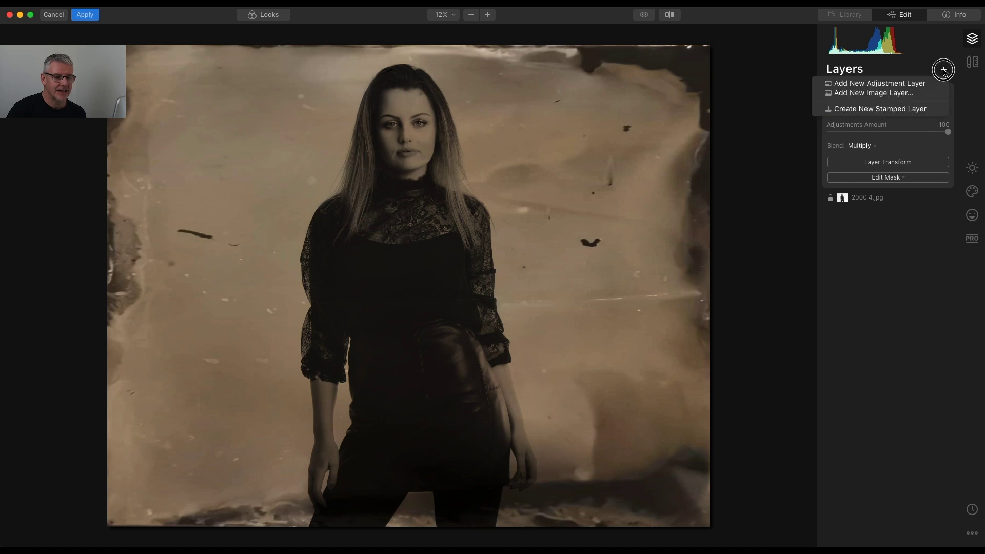
pyautogui.click(918, 96)
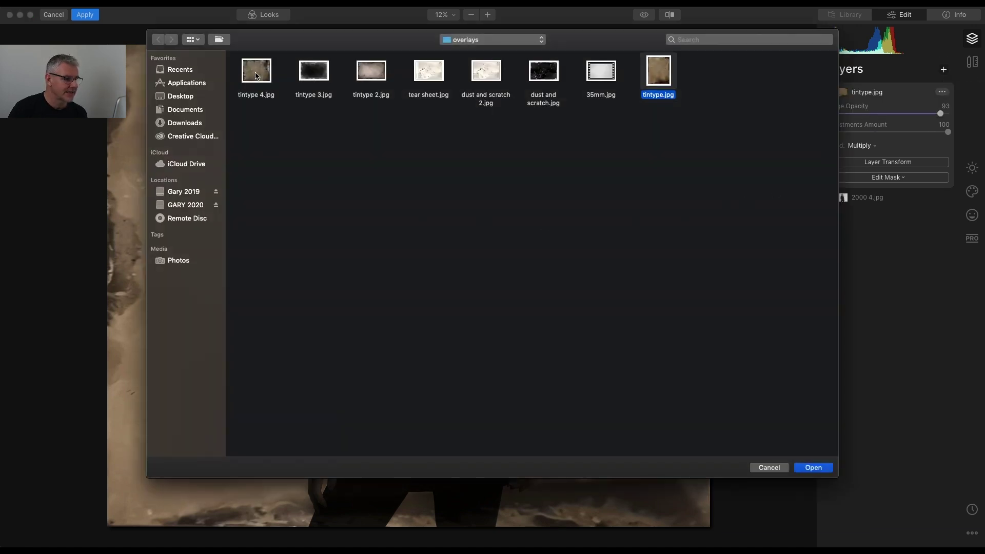
pyautogui.click(256, 76)
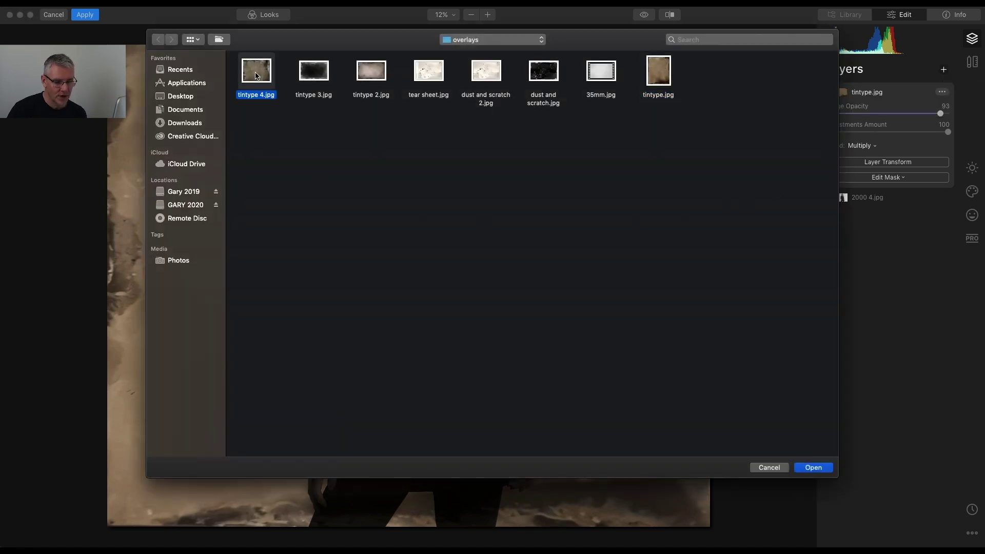
pyautogui.click(816, 469)
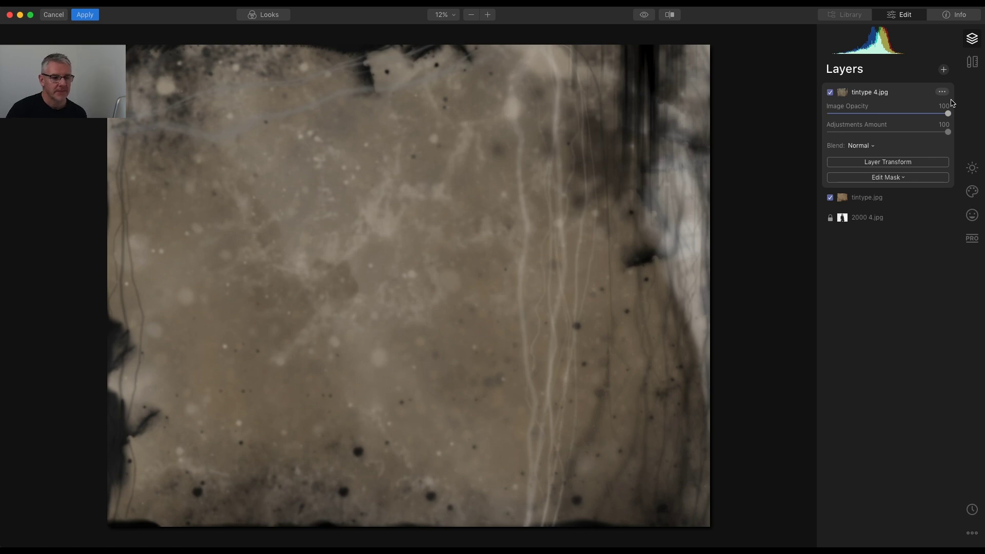
pyautogui.moveTo(947, 113); pyautogui.dragTo(918, 114)
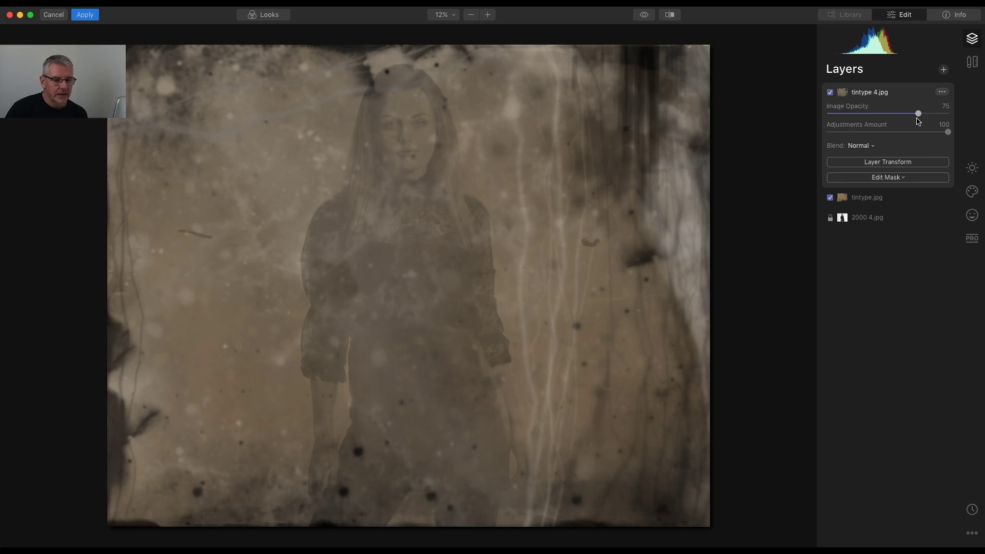
pyautogui.click(871, 147)
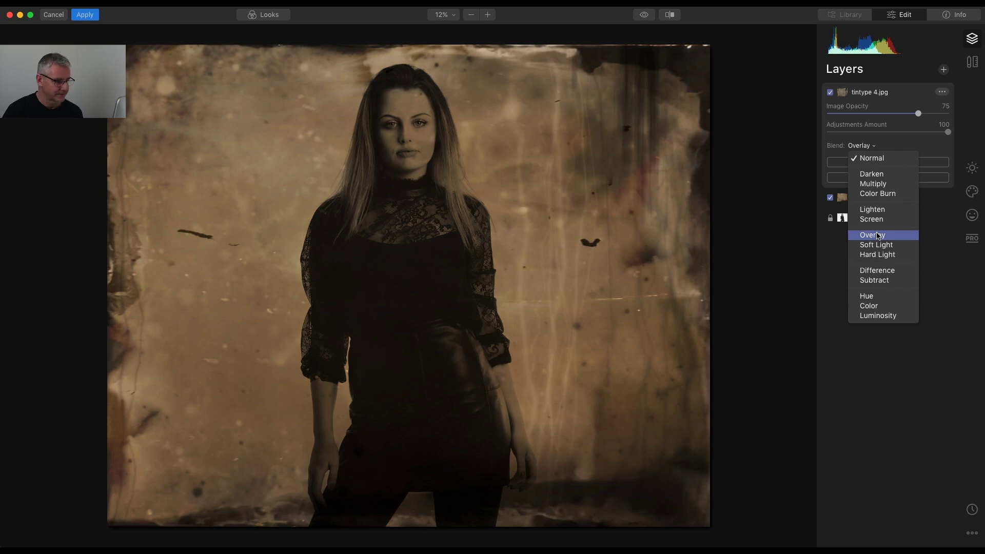
pyautogui.click(877, 235)
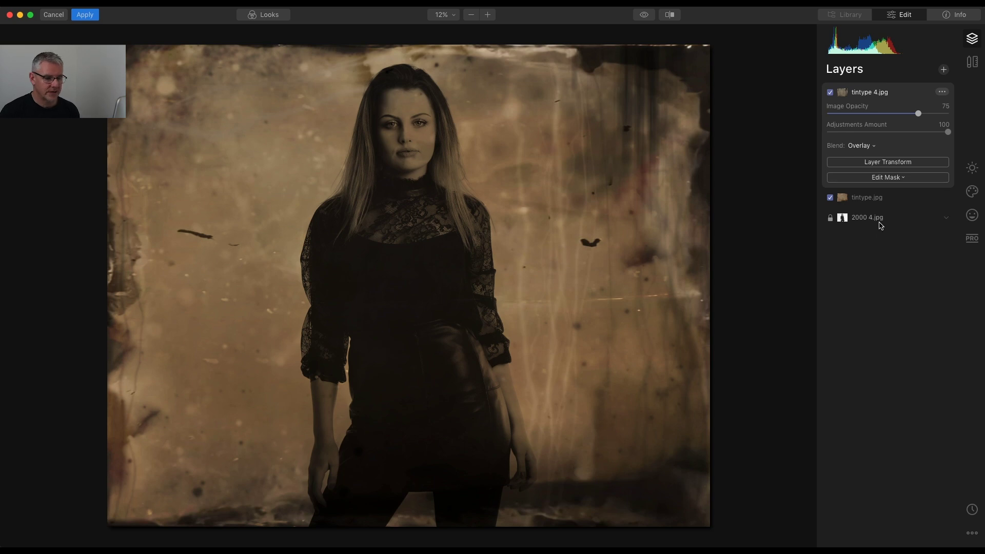
# Step: On the 2000 4.jpg base layer, set High Key to 35 and Orton Effect to 16
pyautogui.click(879, 220)
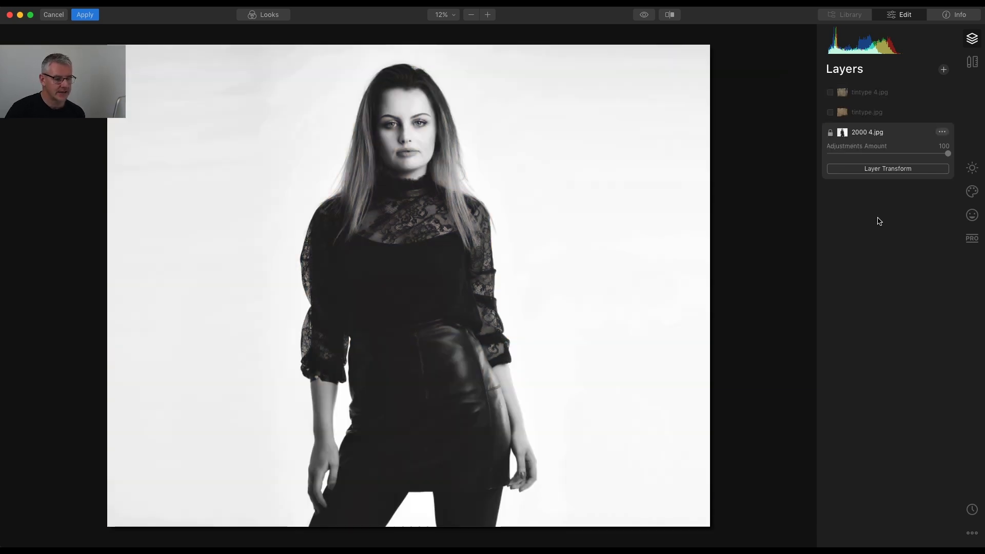
pyautogui.click(972, 209)
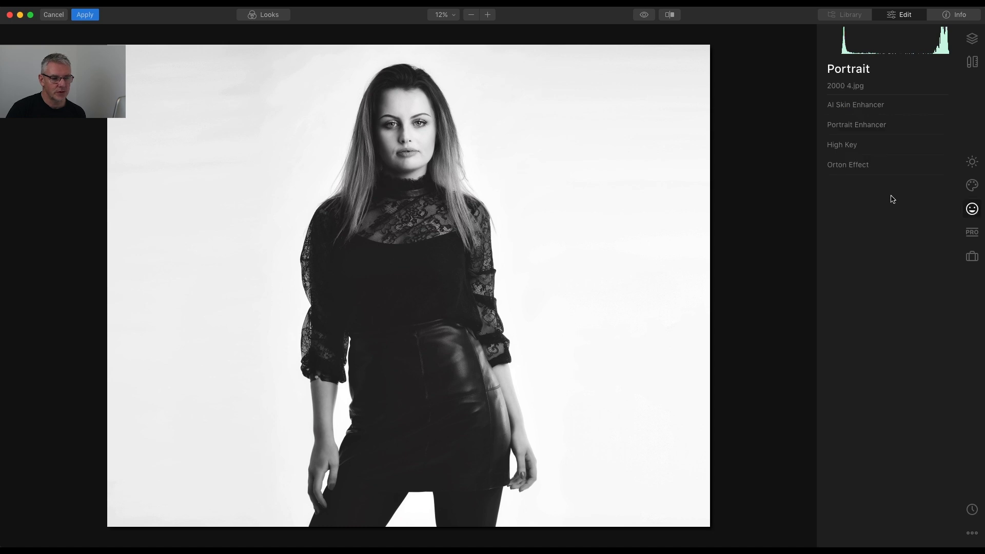
pyautogui.click(850, 145)
pyautogui.moveTo(828, 171); pyautogui.dragTo(870, 172)
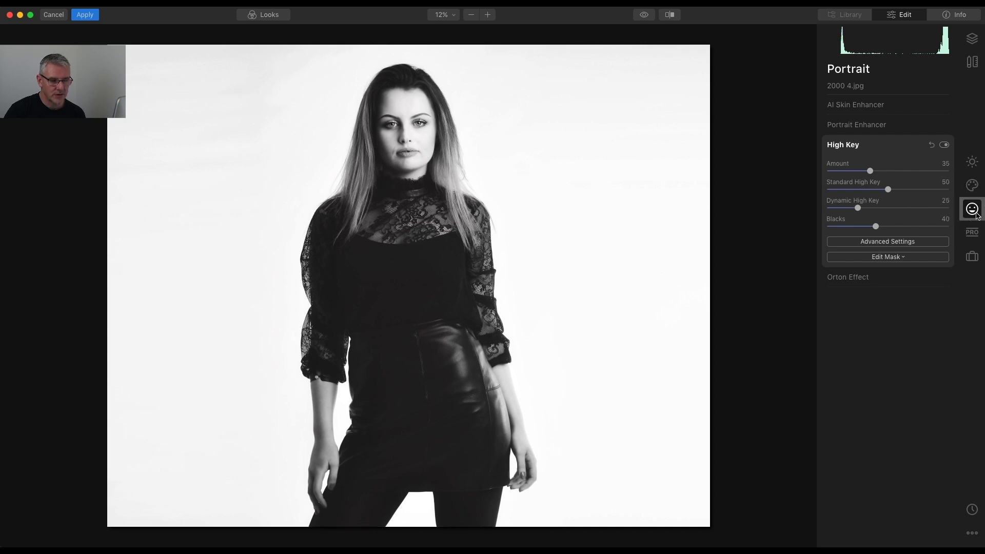
pyautogui.click(867, 279)
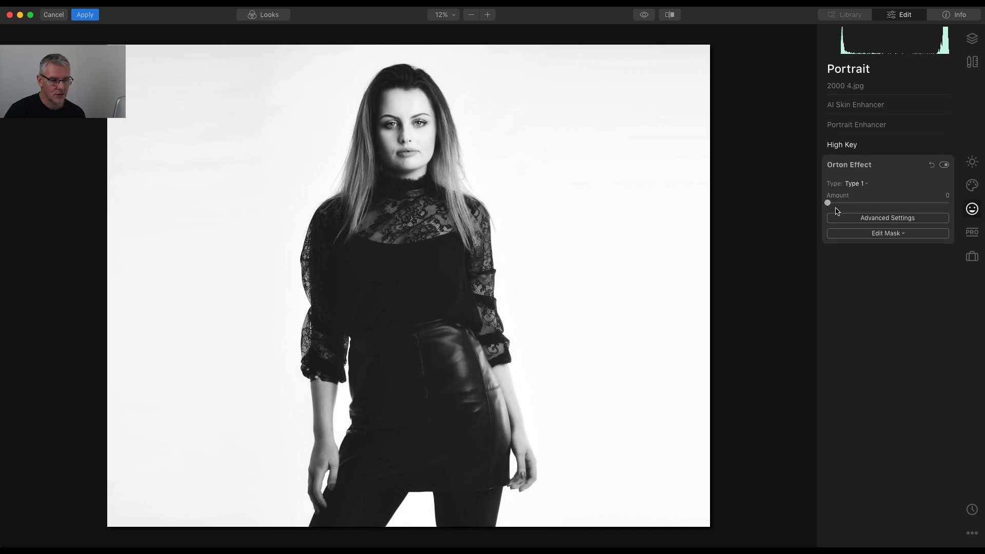
pyautogui.moveTo(828, 203); pyautogui.dragTo(850, 206)
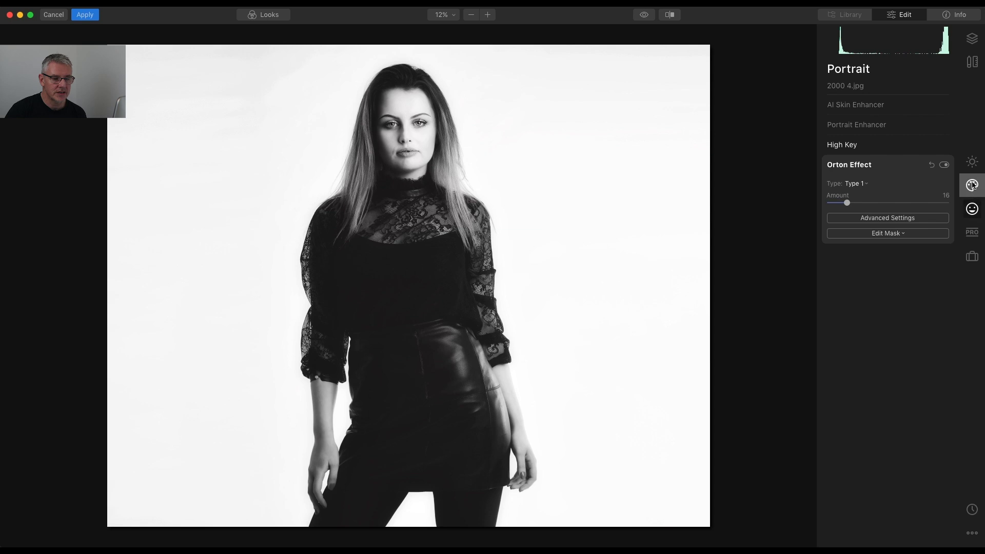
# Step: Lower AI Structure Amount to -57 to soften the portrait
pyautogui.click(972, 165)
pyautogui.click(870, 145)
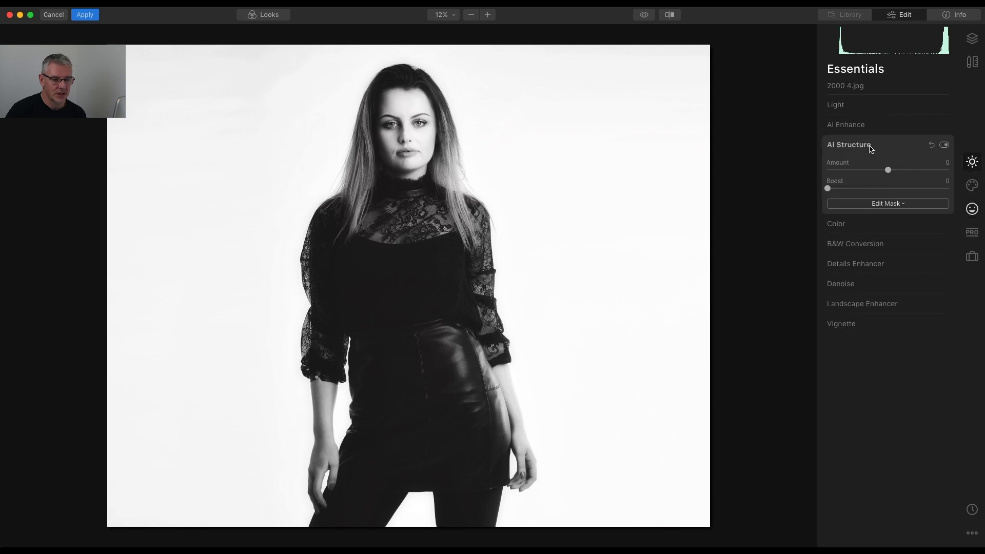
pyautogui.moveTo(889, 173); pyautogui.dragTo(854, 176)
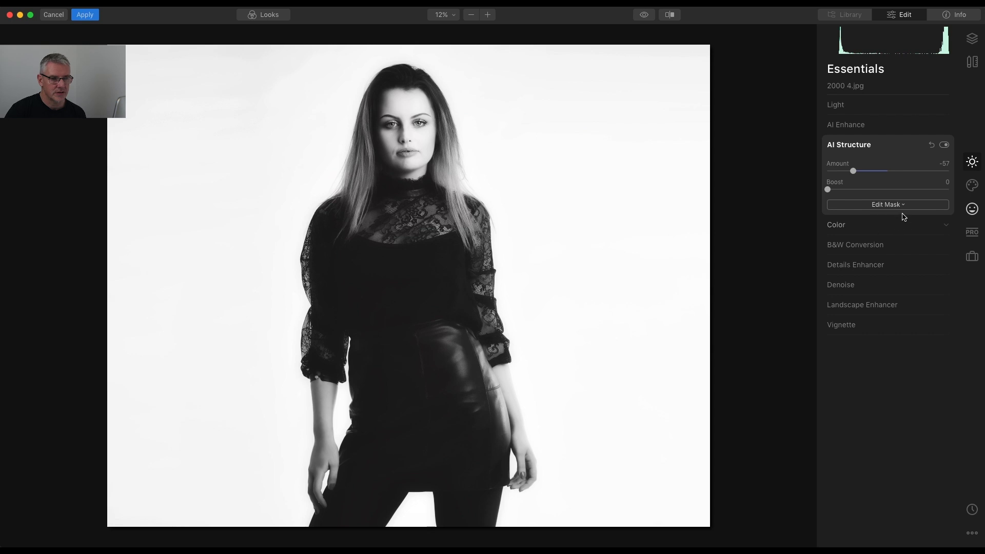
# Step: Turn on both the tintype.jpg and tintype 4.jpg texture layers
pyautogui.click(972, 38)
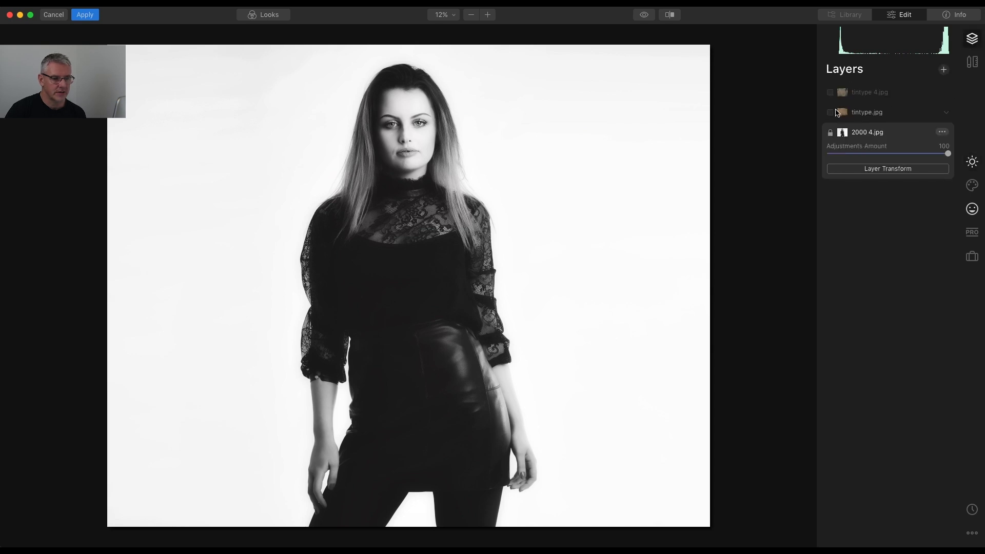
pyautogui.click(831, 112)
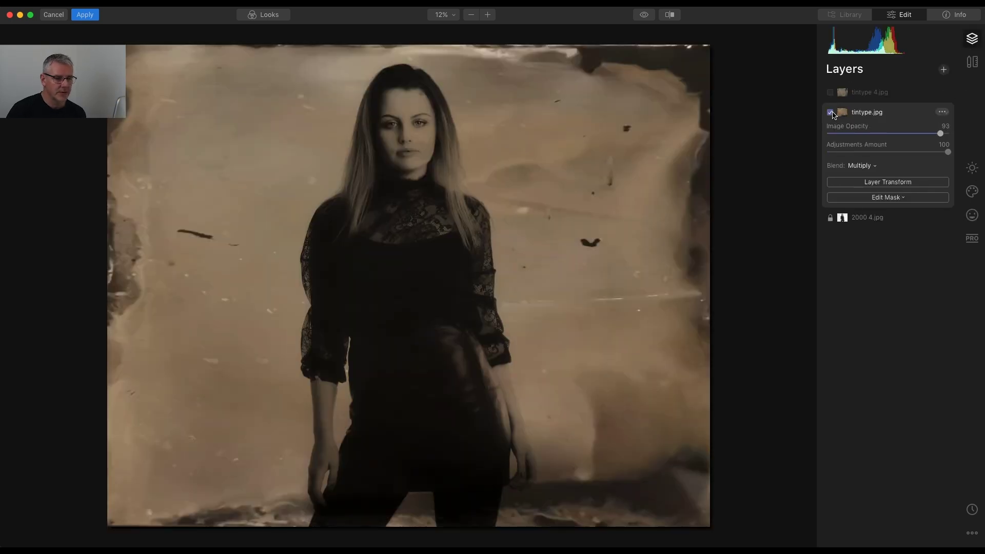
pyautogui.click(830, 92)
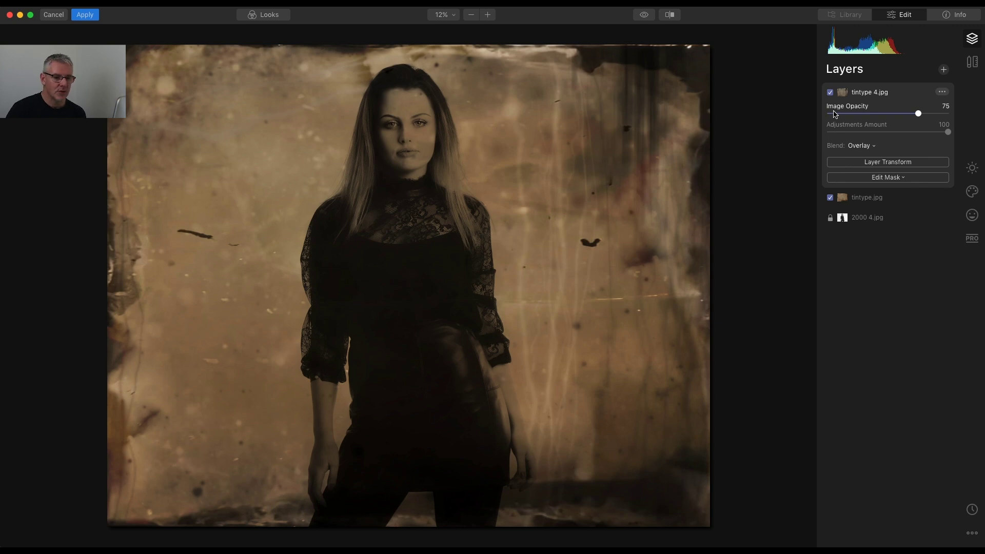
# Step: Rotate tintype 4.jpg a quarter turn and stretch it to fill the frame
pyautogui.click(895, 164)
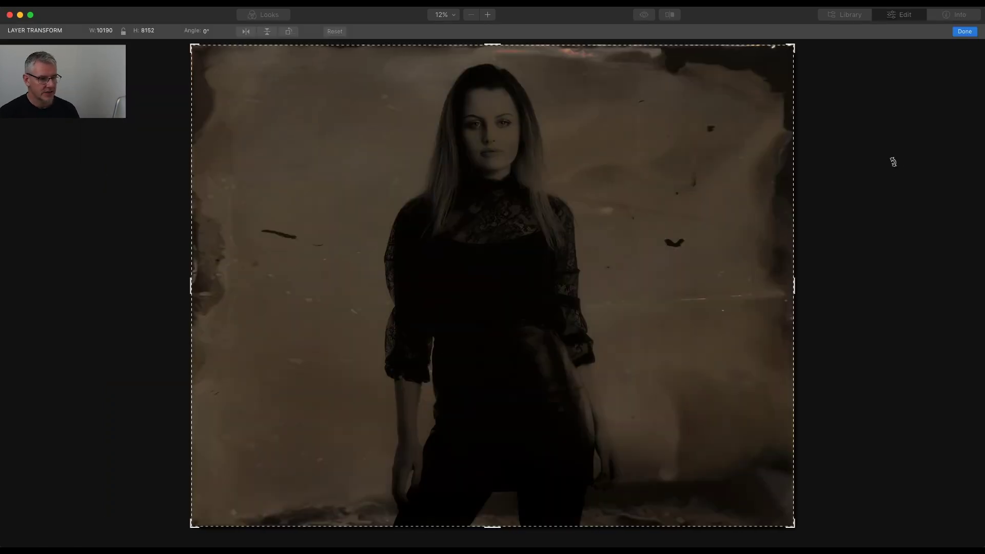
pyautogui.moveTo(827, 177); pyautogui.dragTo(538, 429)
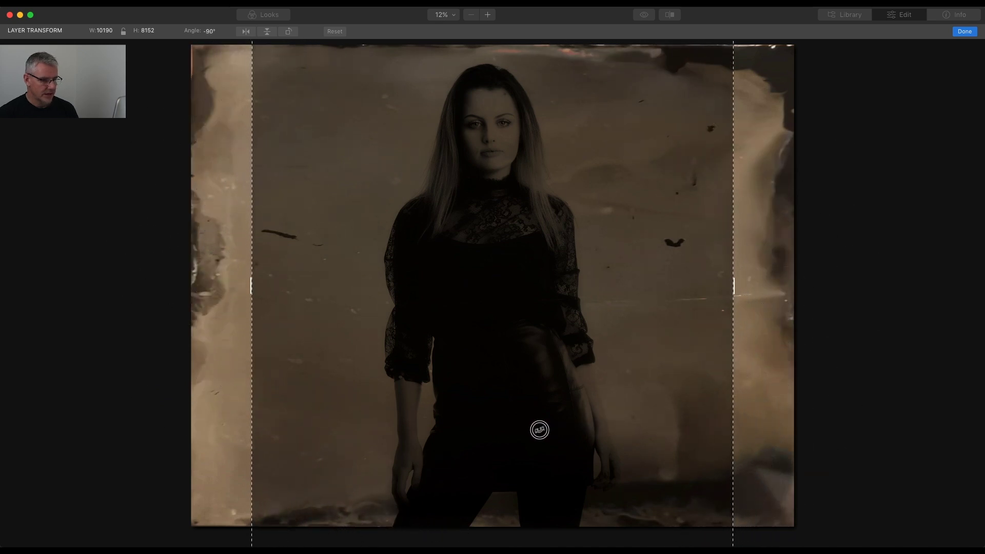
pyautogui.moveTo(734, 286); pyautogui.dragTo(797, 289)
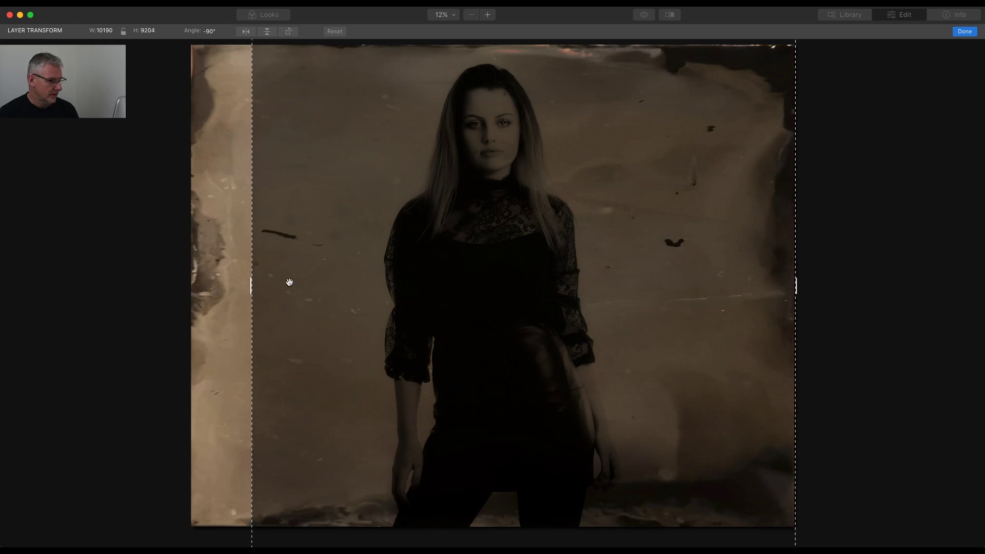
pyautogui.moveTo(252, 288); pyautogui.dragTo(184, 281)
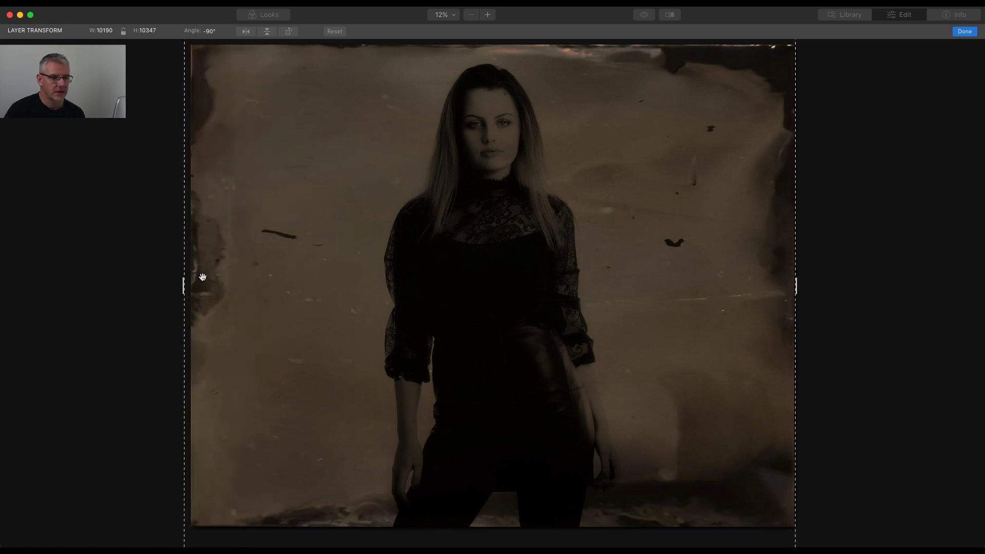
pyautogui.press('Return')
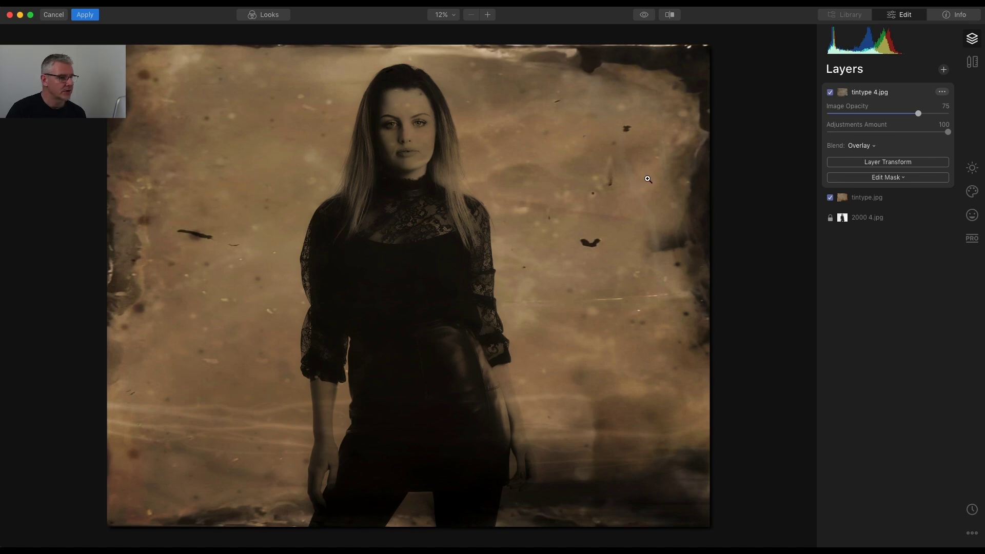
pyautogui.click(892, 167)
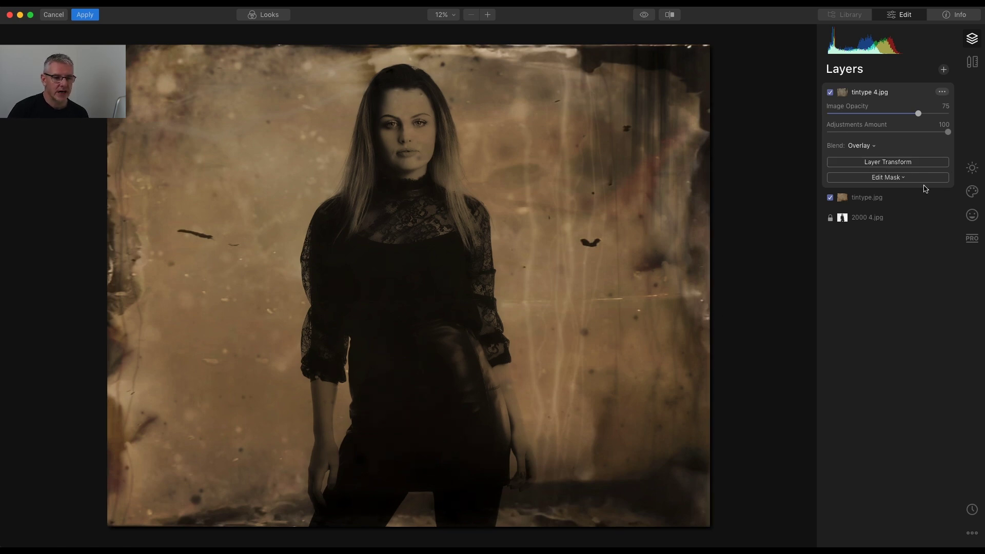
# Step: Add an adjustment layer with Light Exposure 0.42, Smart Contrast 14 and Shadows 39
pyautogui.click(945, 73)
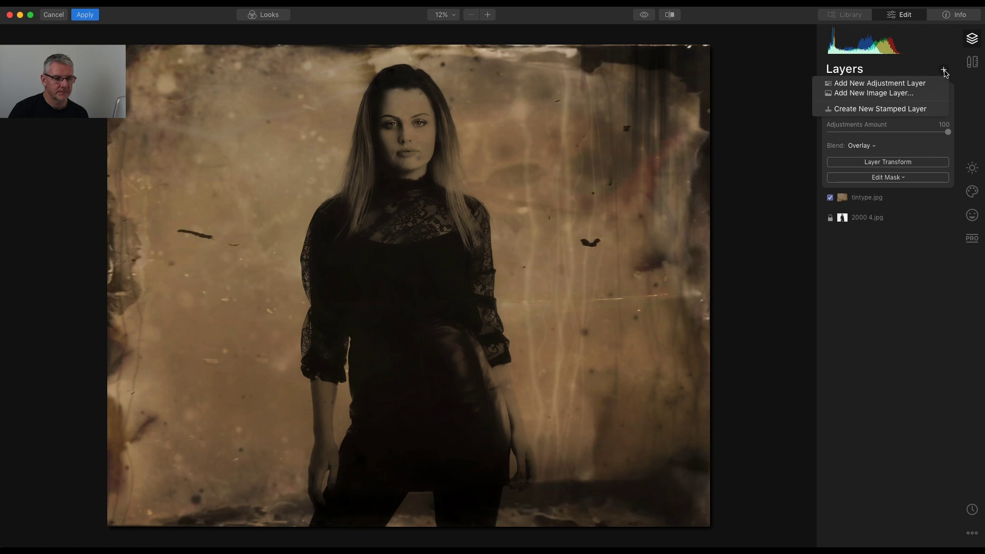
pyautogui.click(900, 79)
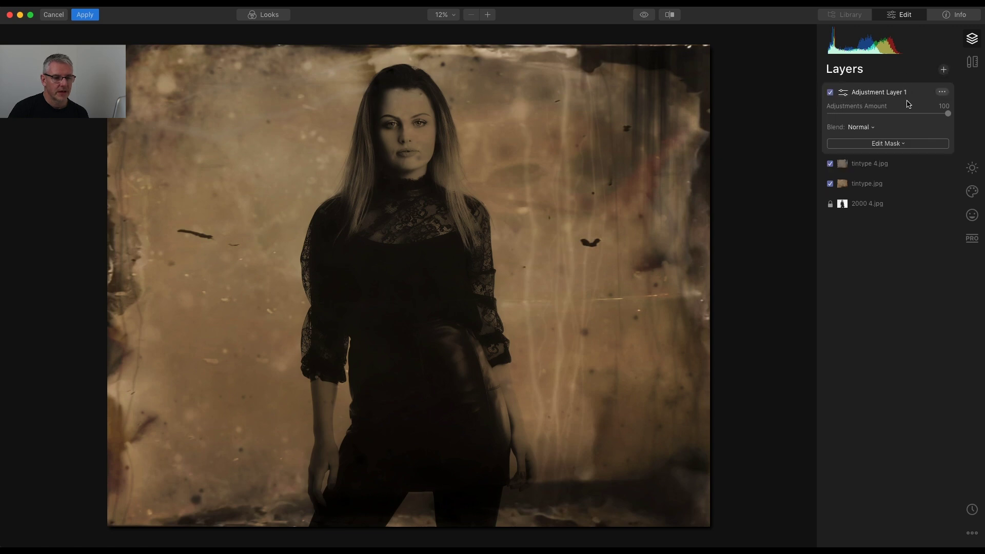
pyautogui.click(972, 167)
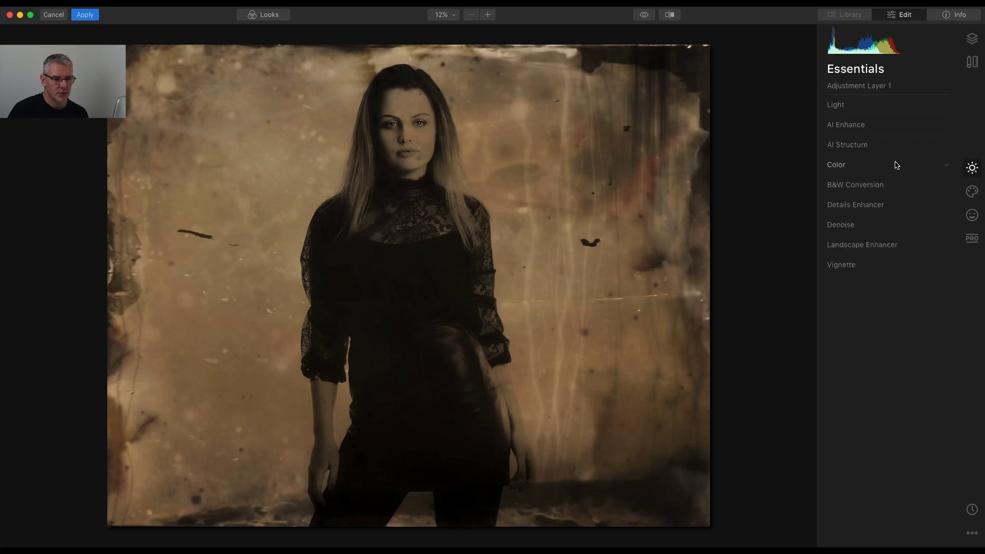
pyautogui.click(856, 108)
pyautogui.moveTo(888, 218)
pyautogui.mouseDown()
pyautogui.moveTo(899, 219)
pyautogui.moveTo(894, 202)
pyautogui.mouseUp()
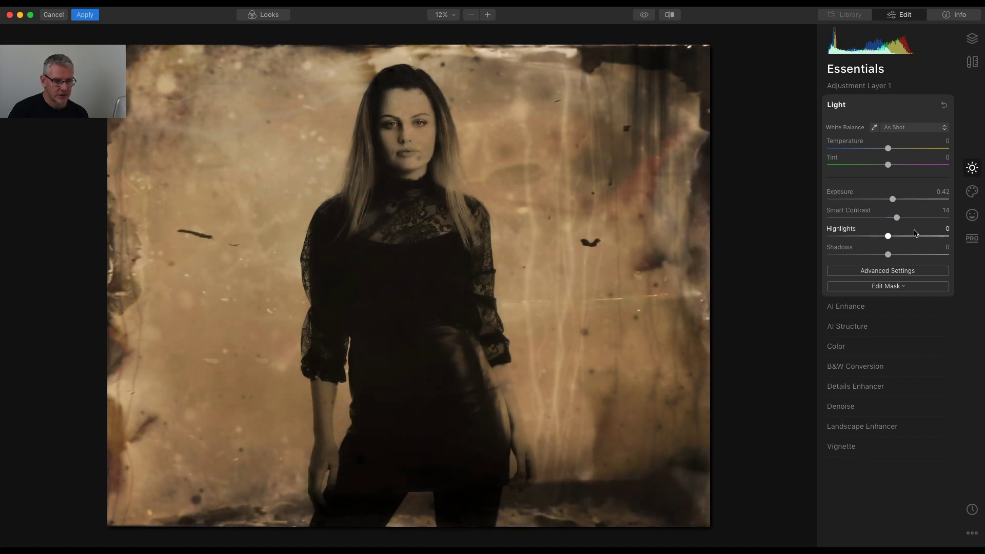
pyautogui.moveTo(888, 255); pyautogui.dragTo(916, 256)
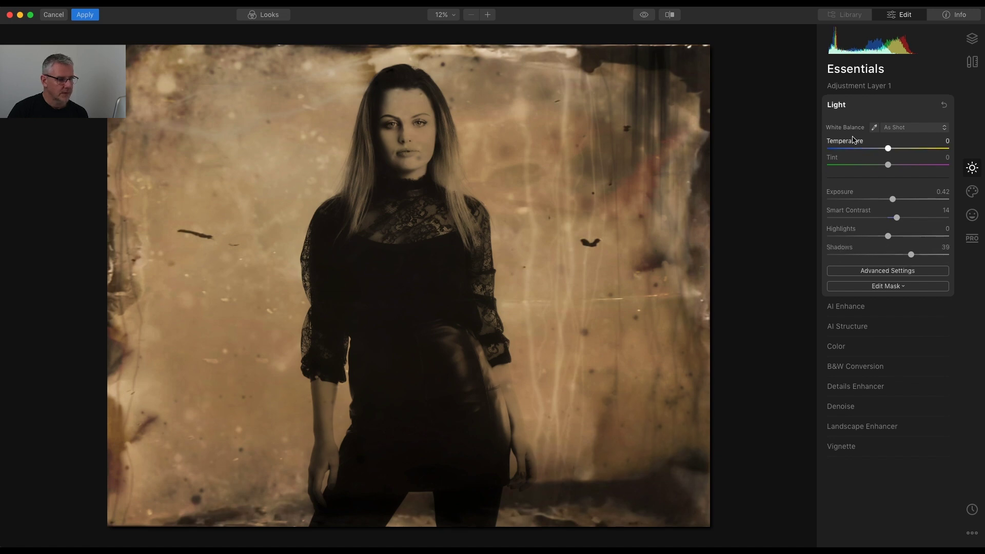
pyautogui.click(839, 106)
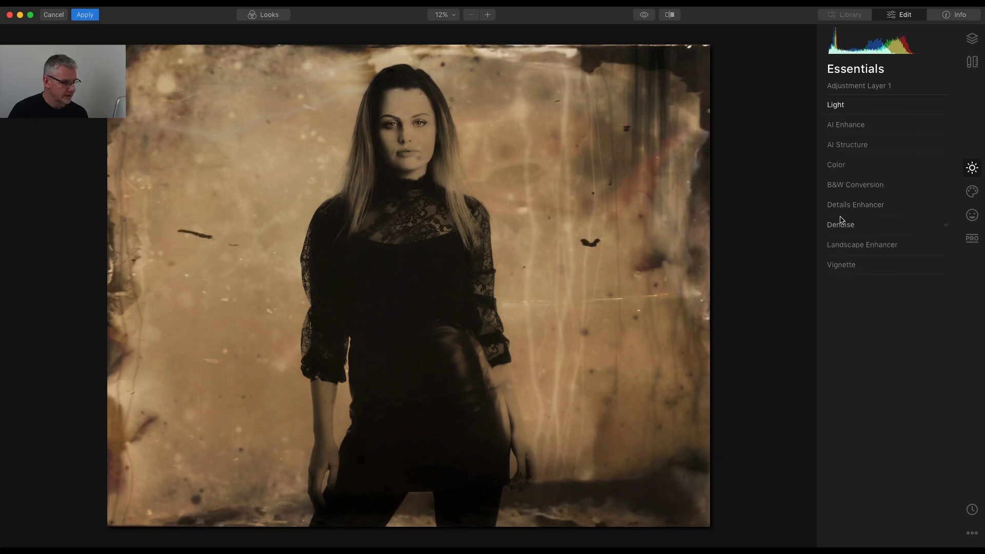